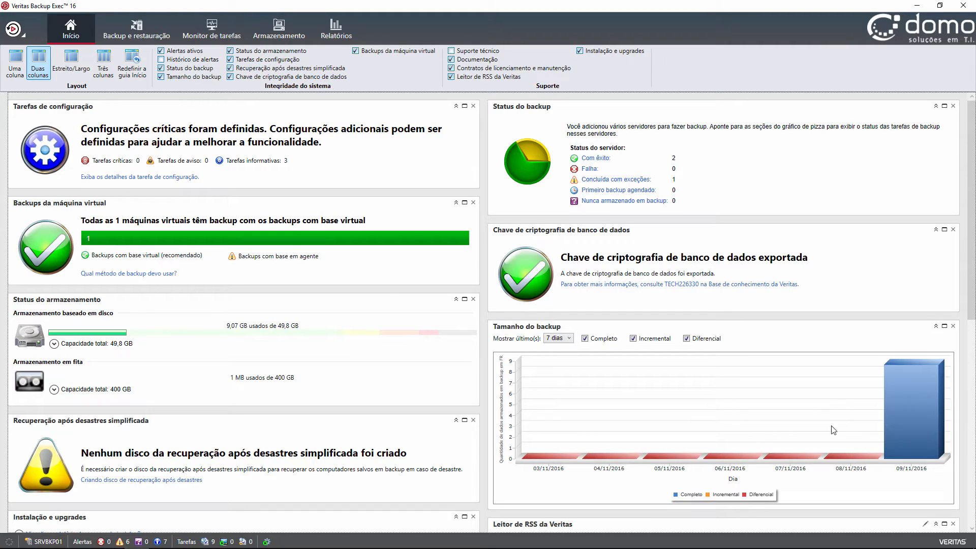
Check which day ranges are available for the Tamanho do backup chart, keeping the current selection.
mouse_move(934, 397)
left_click(555, 339)
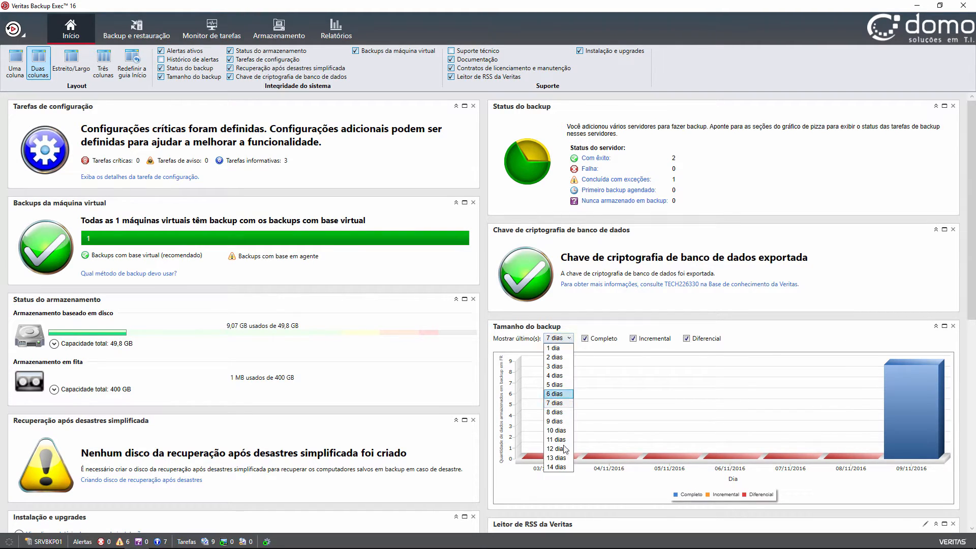
left_click(483, 307)
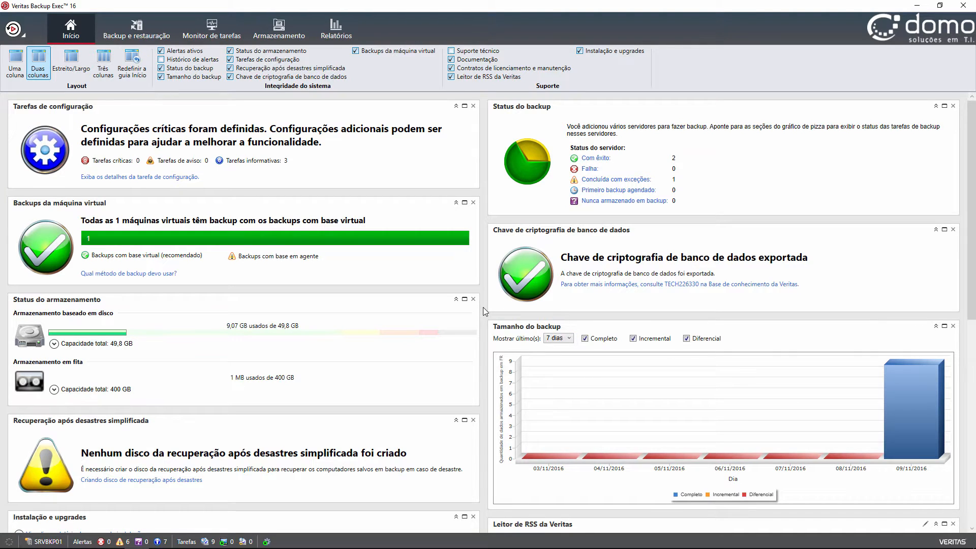
Expand the Blog do Backup Exec feed in the Leitor de RSS da Veritas section of the home page.
scroll(483, 307, "down", 4)
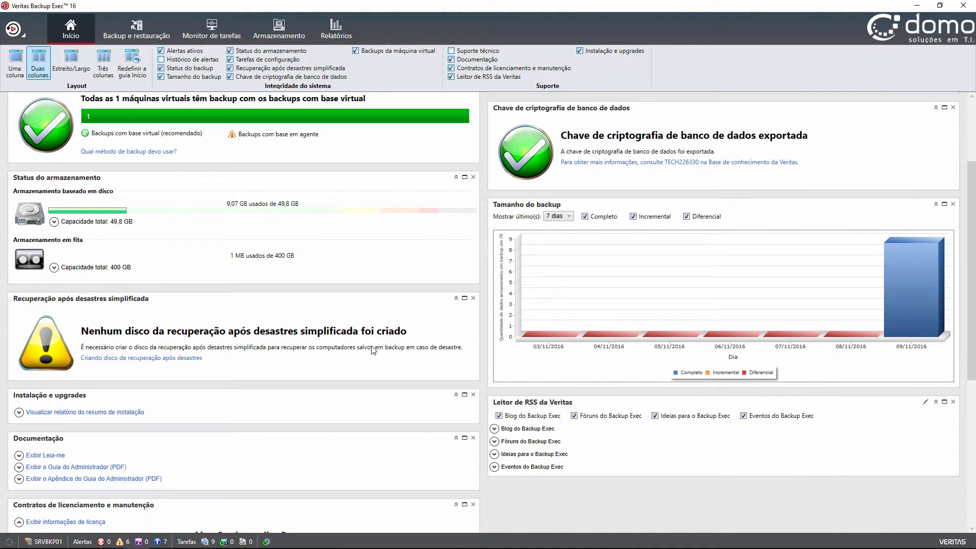
scroll(568, 382, "down", 4)
scroll(568, 382, "down", 3)
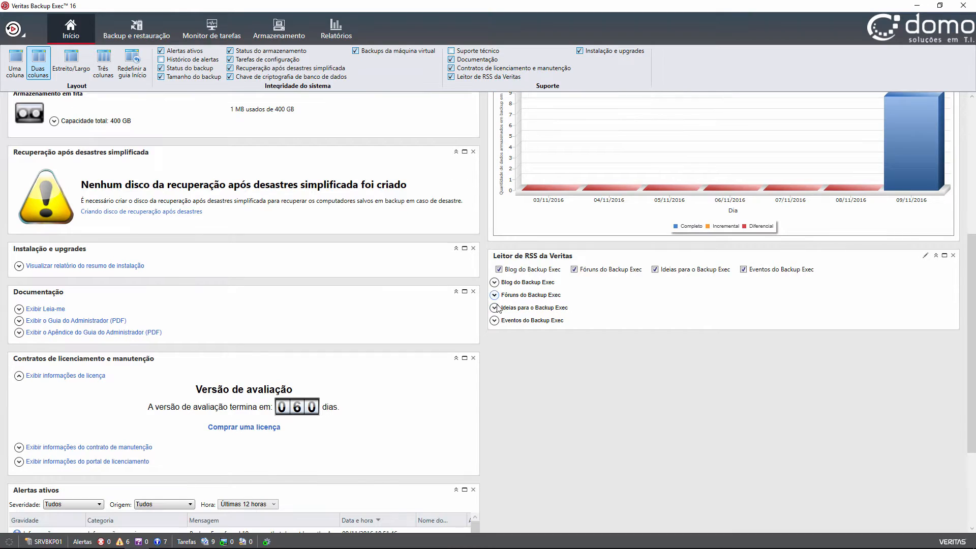
left_click(501, 284)
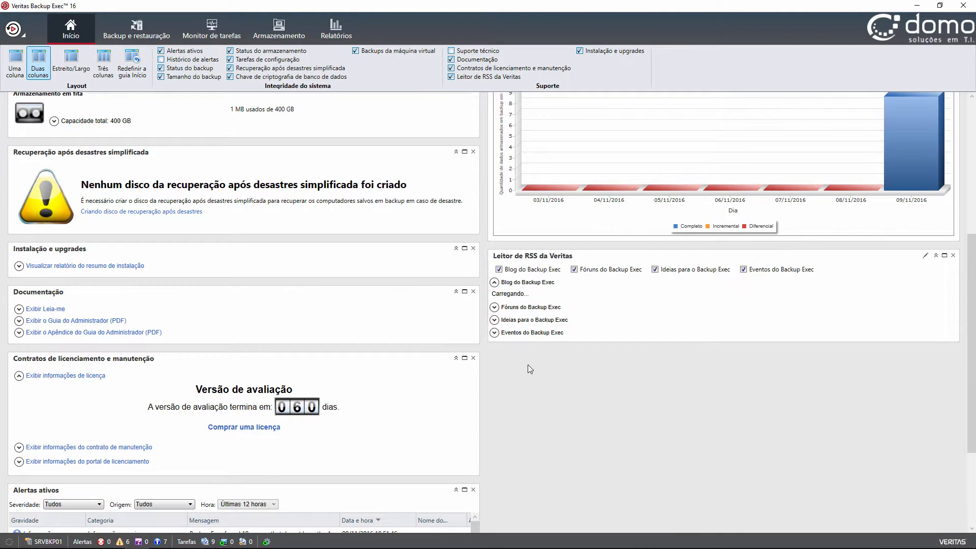
scroll(244, 272, "down", 2)
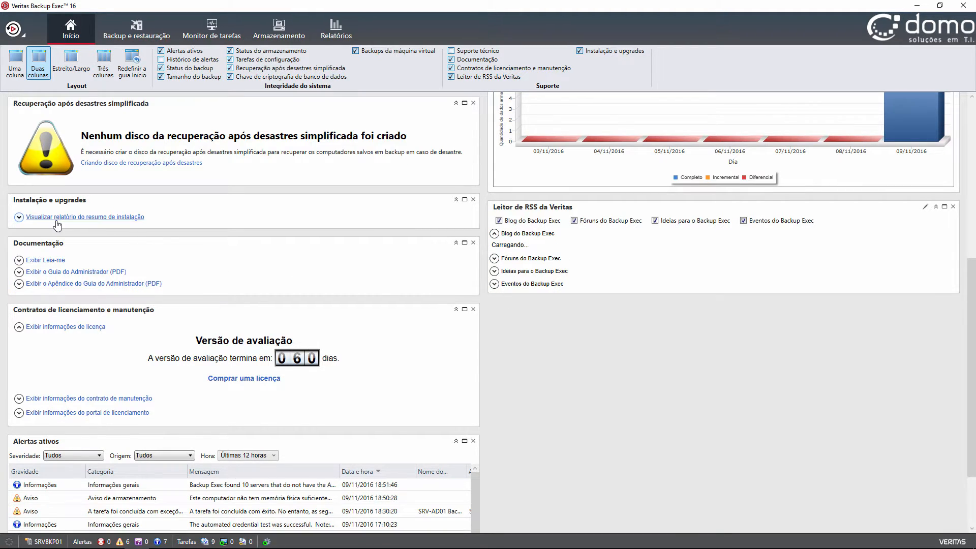
Review the home page's documentation, licensing and active alerts sections, including the time ranges offered for filtering alerts.
scroll(101, 161, "down", 2)
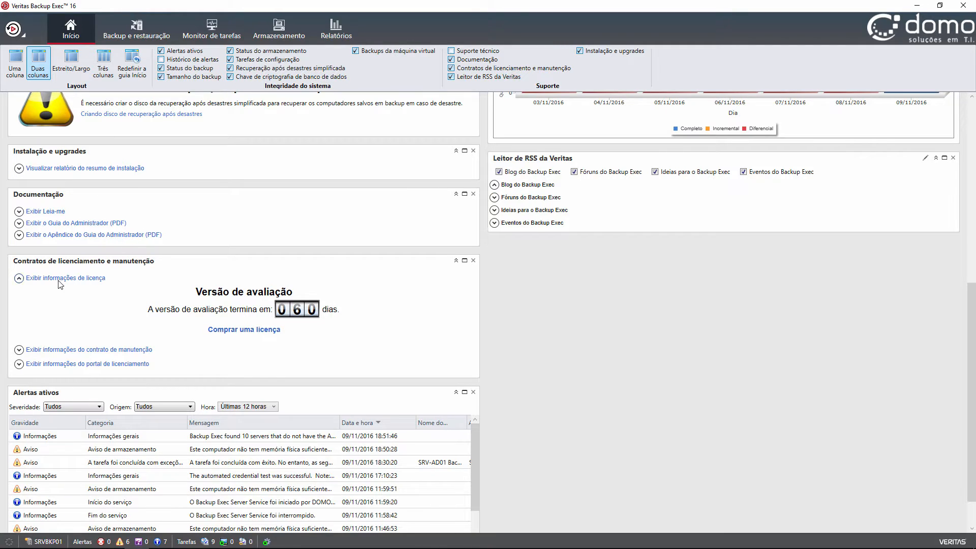
scroll(587, 319, "down", 2)
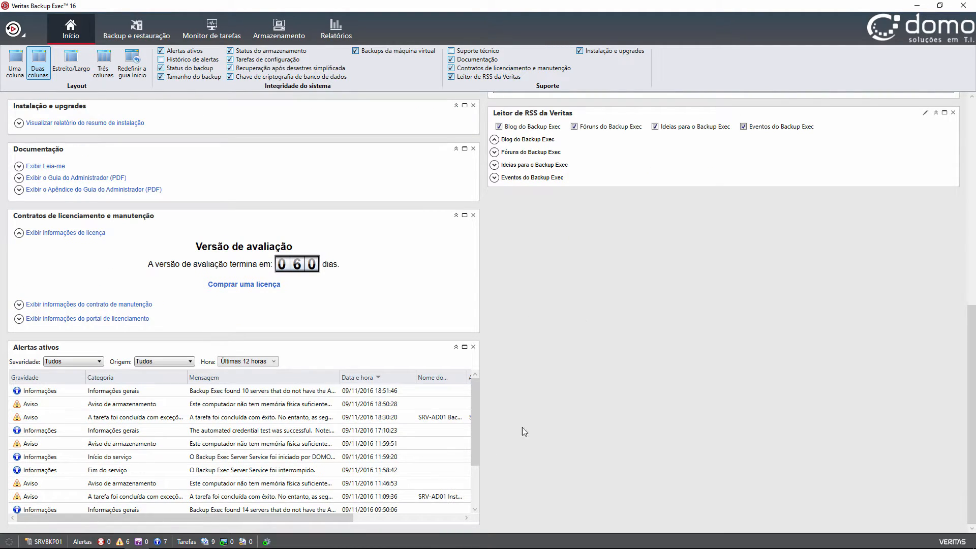
scroll(221, 392, "down", 2)
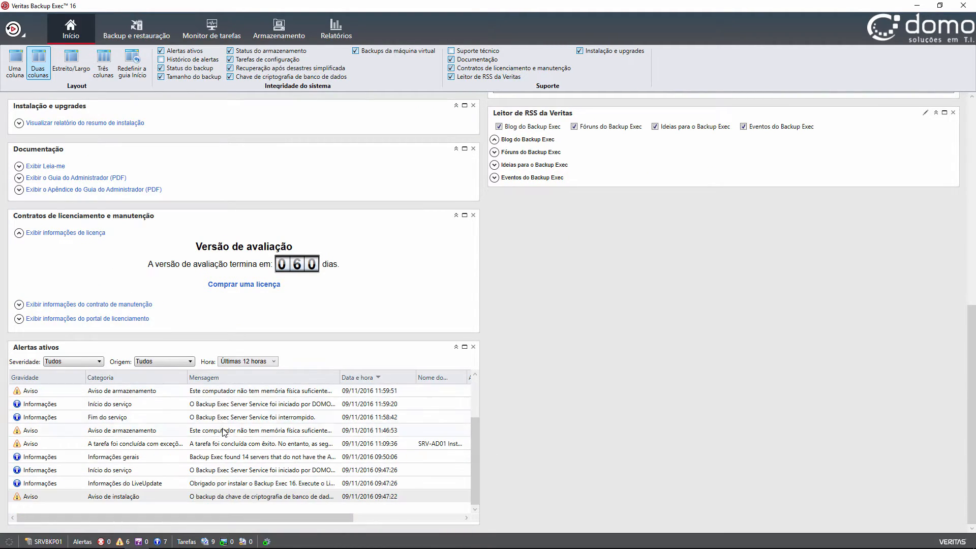
scroll(224, 432, "up", 2)
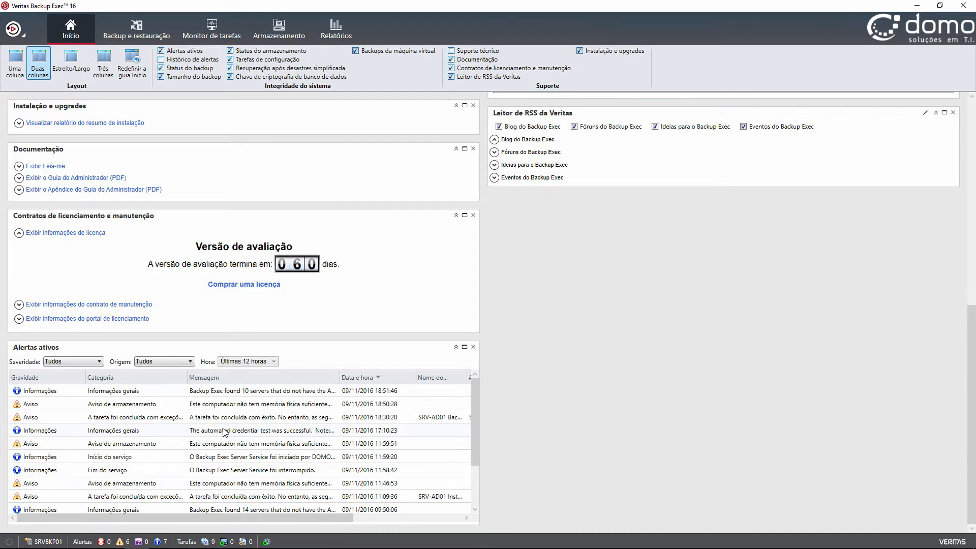
left_click(244, 361)
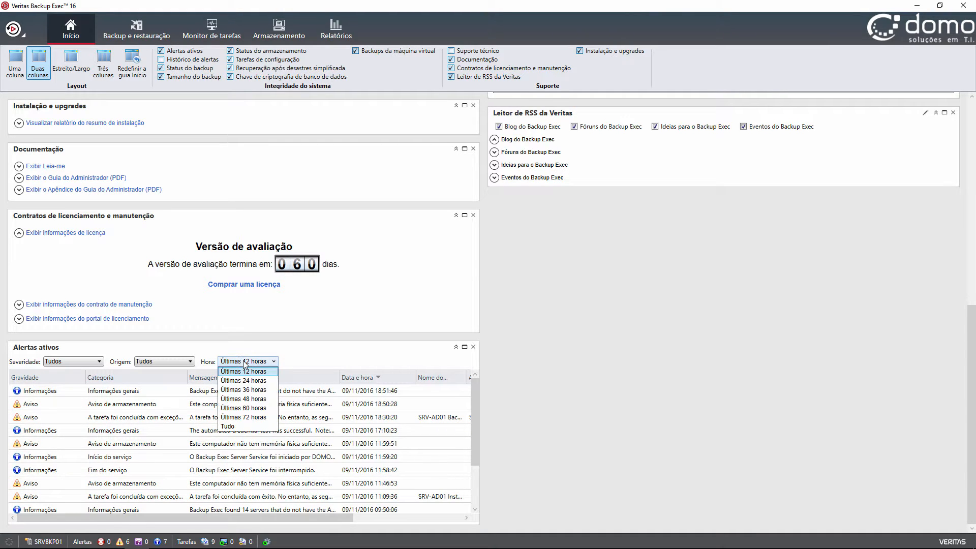
left_click(555, 361)
scroll(447, 290, "up", 5)
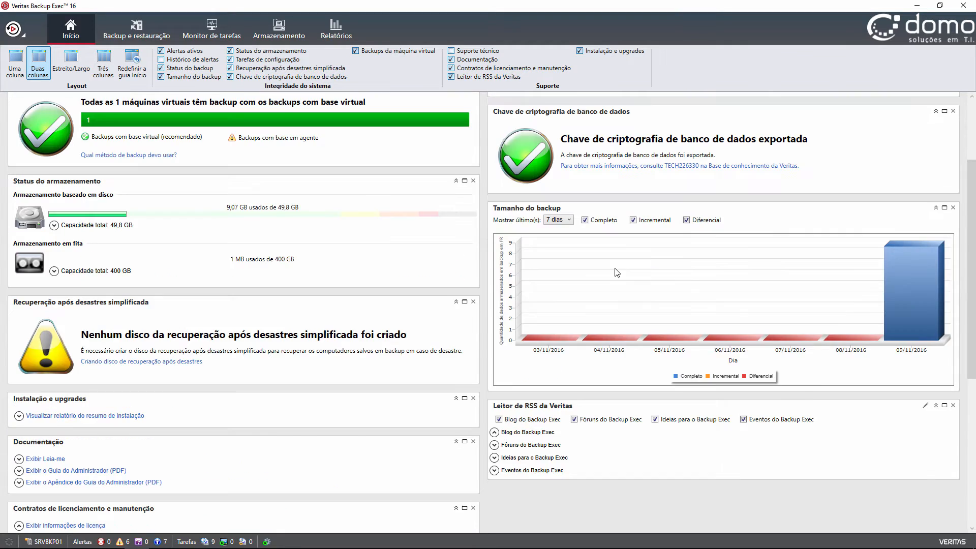
scroll(474, 270, "up", 3)
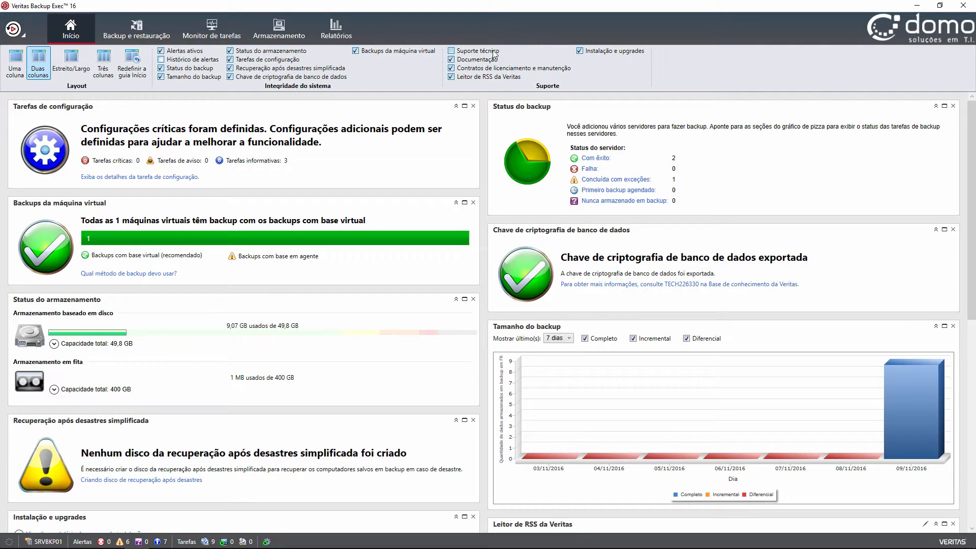
Show the Suporte técnico section on the home page and look over the updated dashboard.
scroll(588, 333, "down", 2)
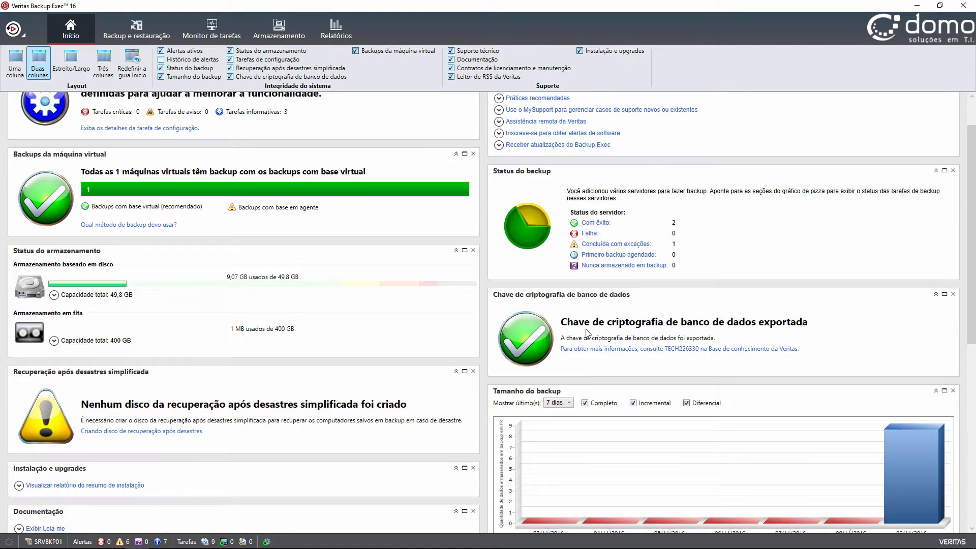
scroll(602, 252, "up", 1)
scroll(601, 251, "up", 1)
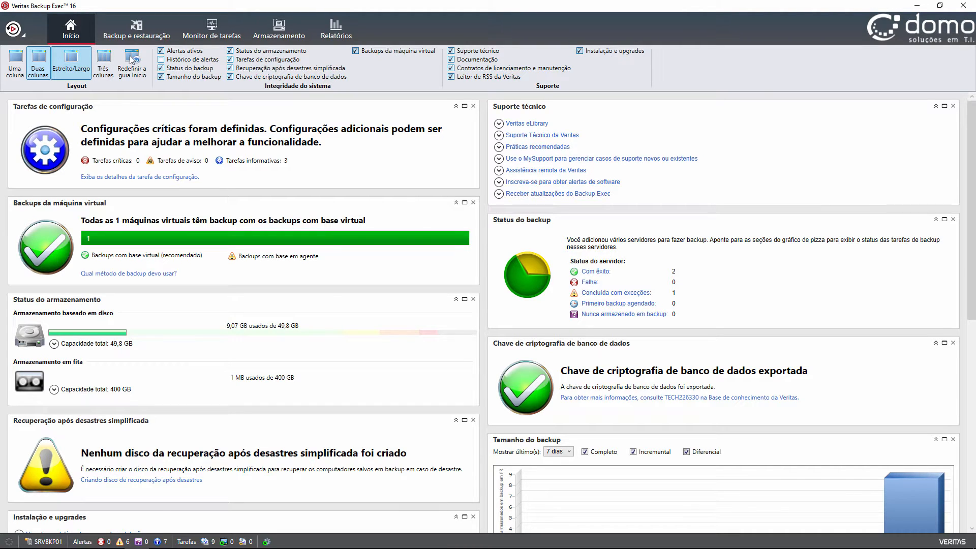
Try the Estreito/Largo home page layout and switch to the Uma coluna layout.
left_click(90, 66)
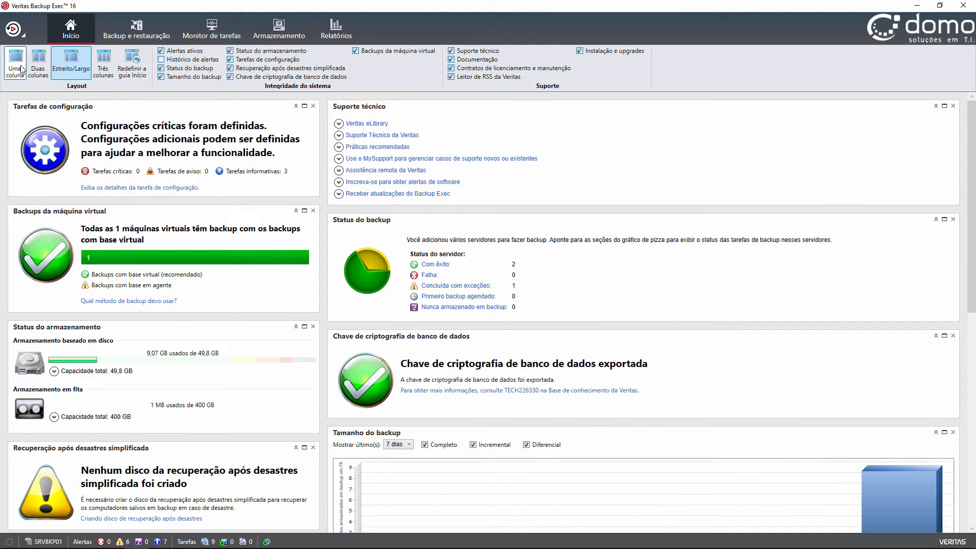
left_click(22, 68)
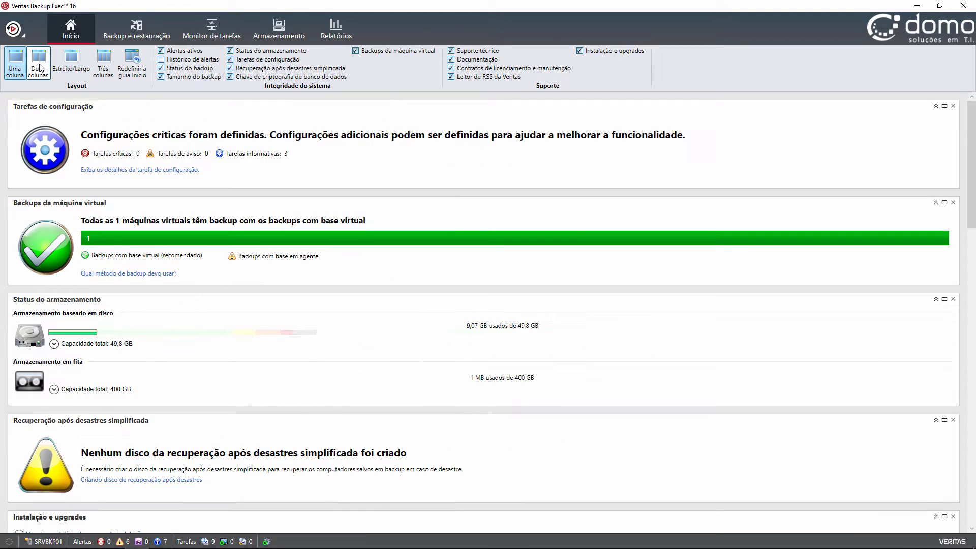
Open the backup and restore server list and view the details of the SRVBKP01 and SRV-HV01 servers.
left_click(136, 29)
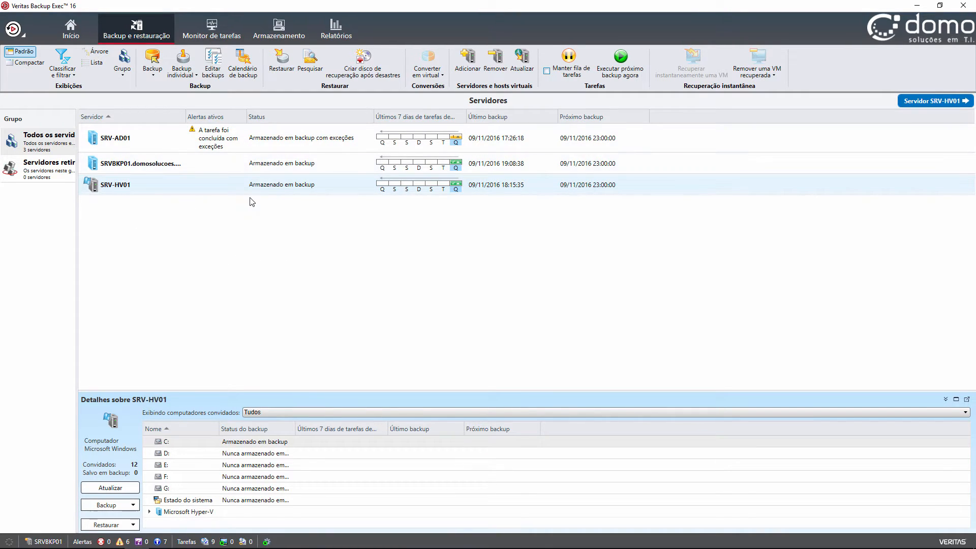
left_click(317, 154)
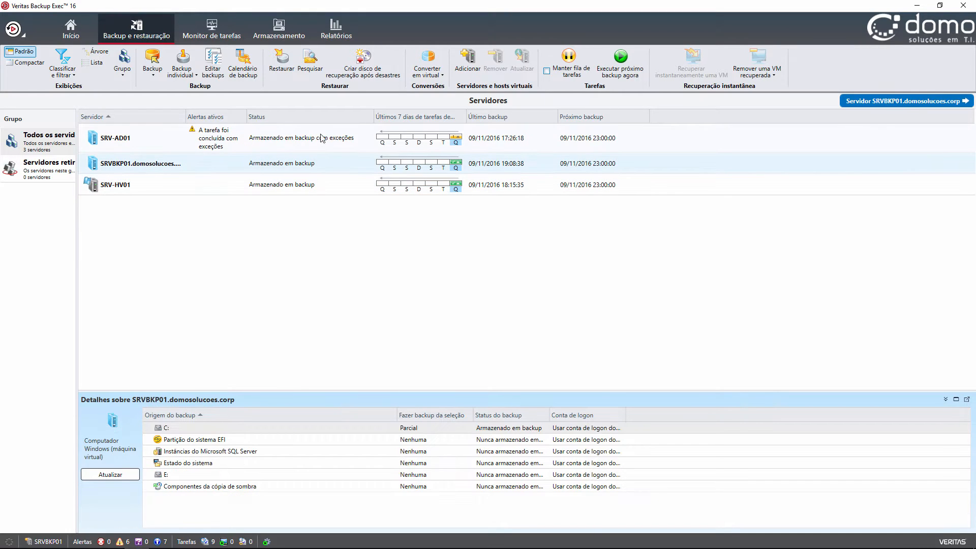
left_click(291, 185)
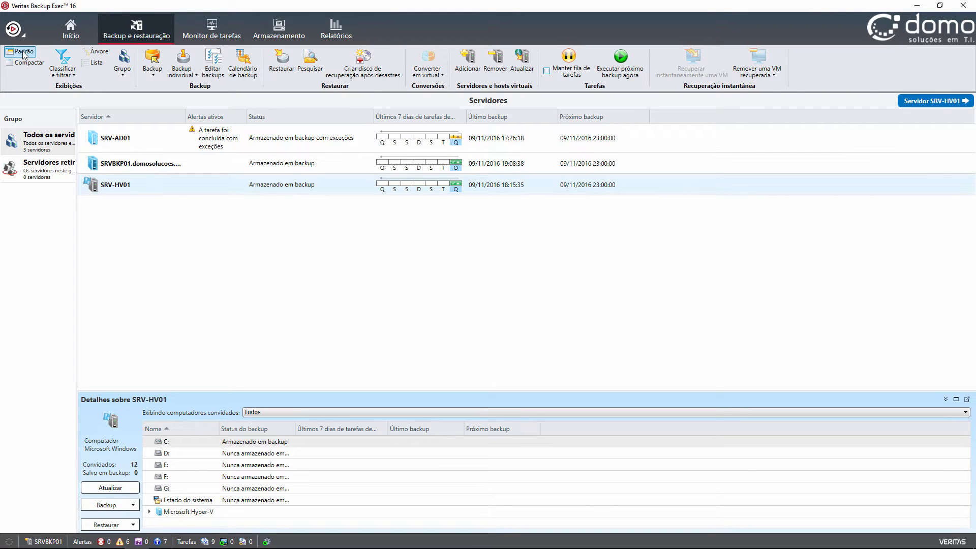
Open the jobs of server SRV-AD01 and expand its backup definition to examine the individual jobs.
double_click(154, 141)
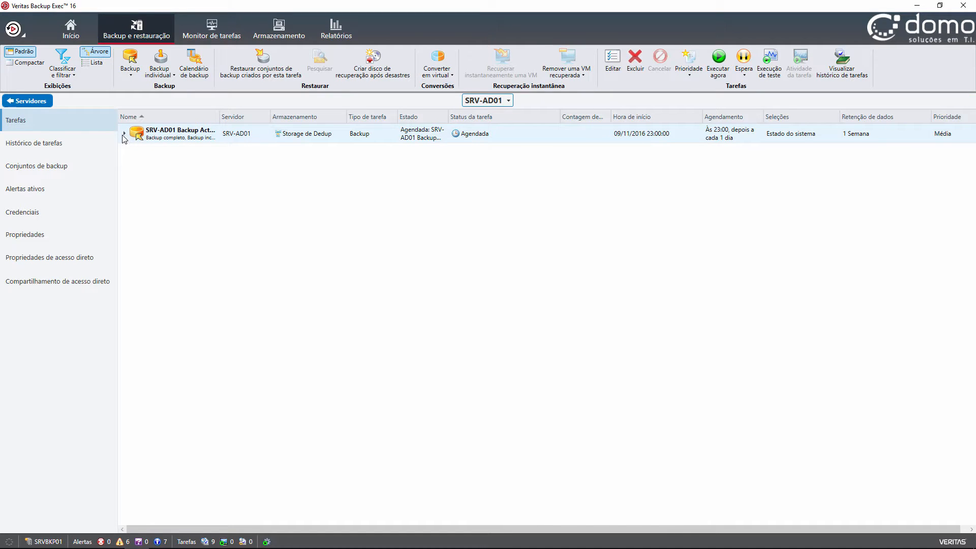
left_click(125, 134)
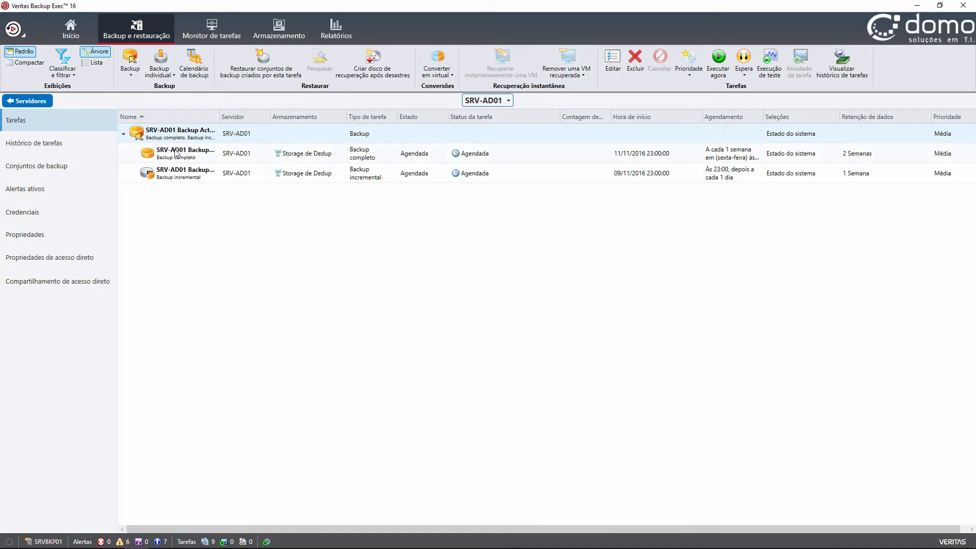
Try the compact view on SRV-AD01's jobs and the server list, and restore the standard view.
left_click(26, 62)
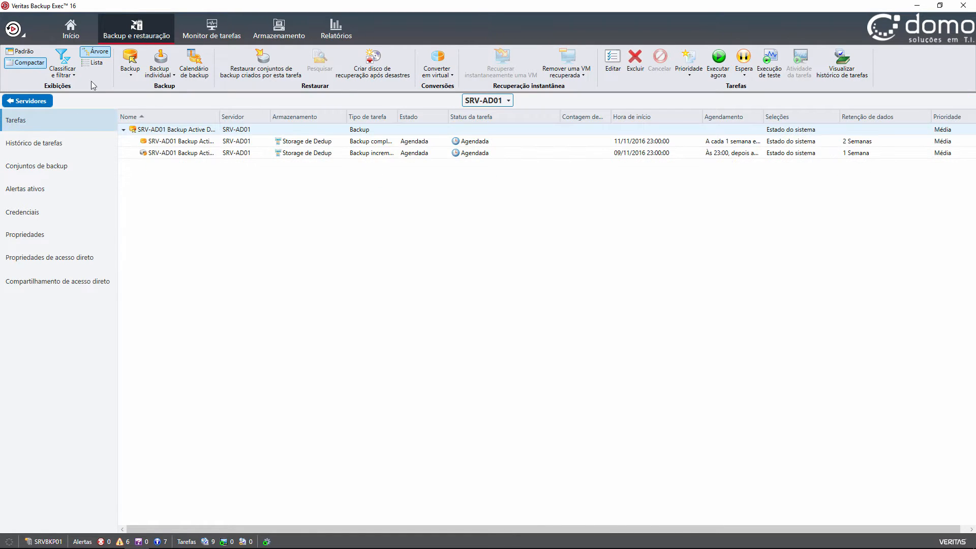
left_click(124, 130)
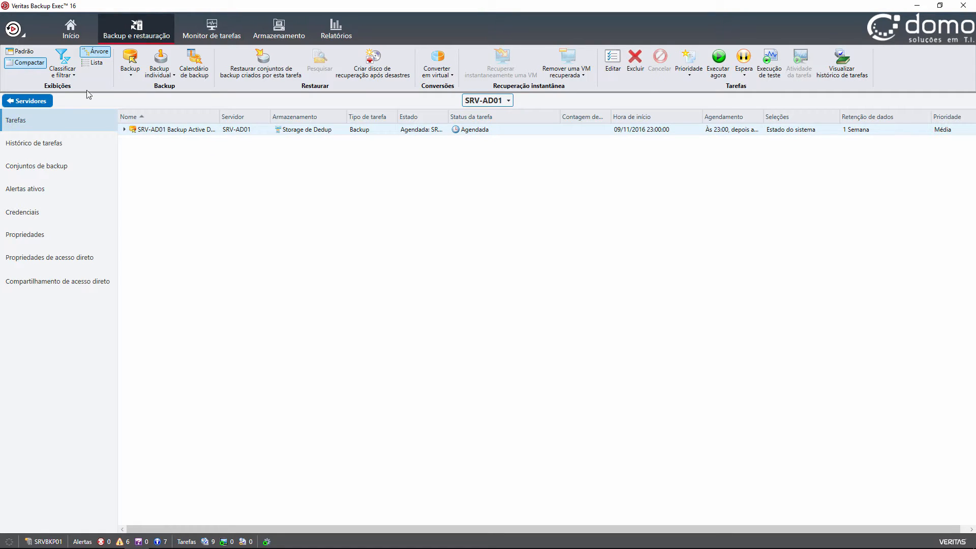
left_click(27, 100)
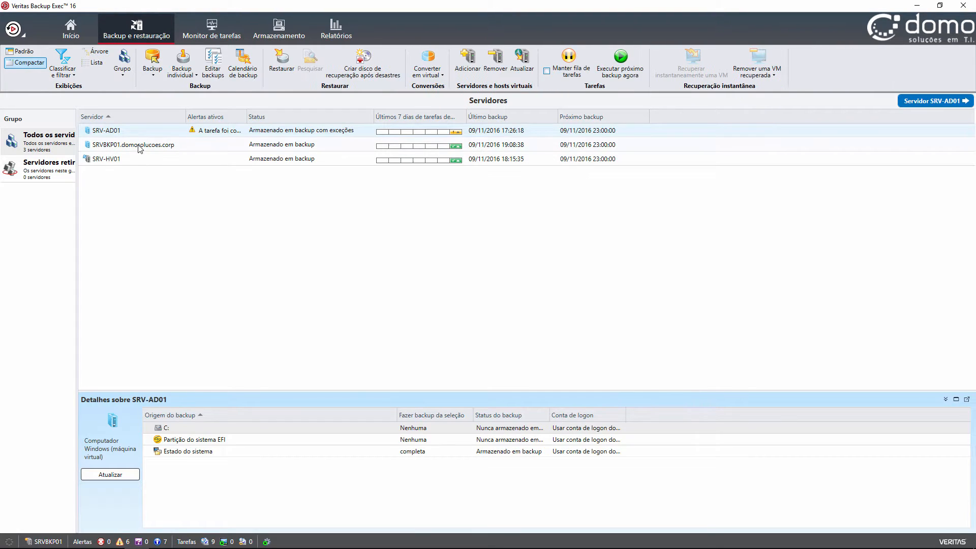
left_click(24, 53)
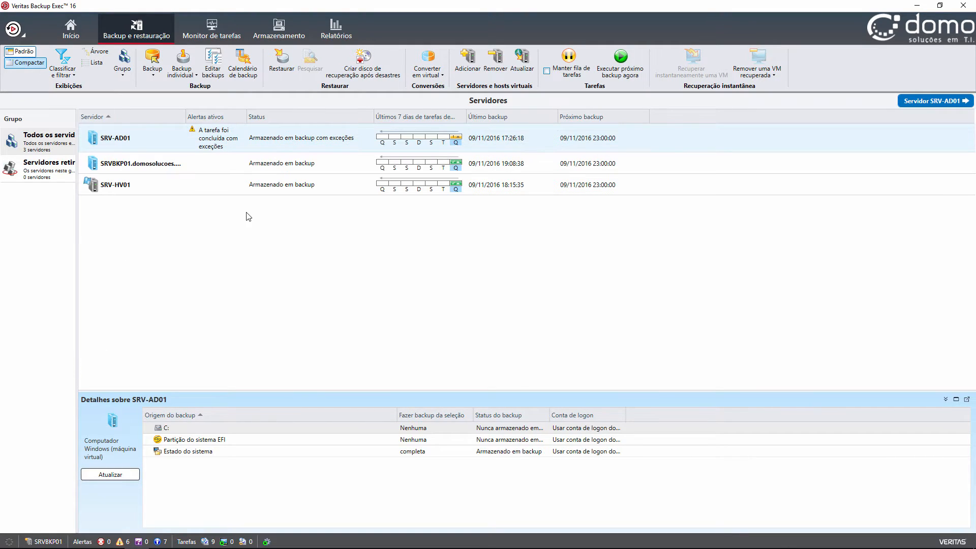
Create a server group named "Servidores de Banco de Dados" containing the SRV-AD01 server.
left_click(168, 168)
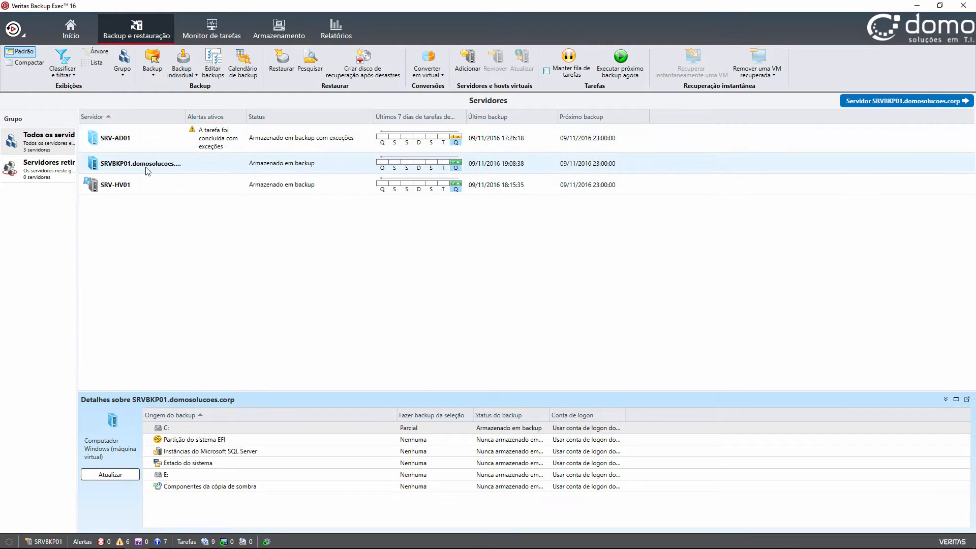
left_click(122, 70)
left_click(122, 68)
left_click(138, 99)
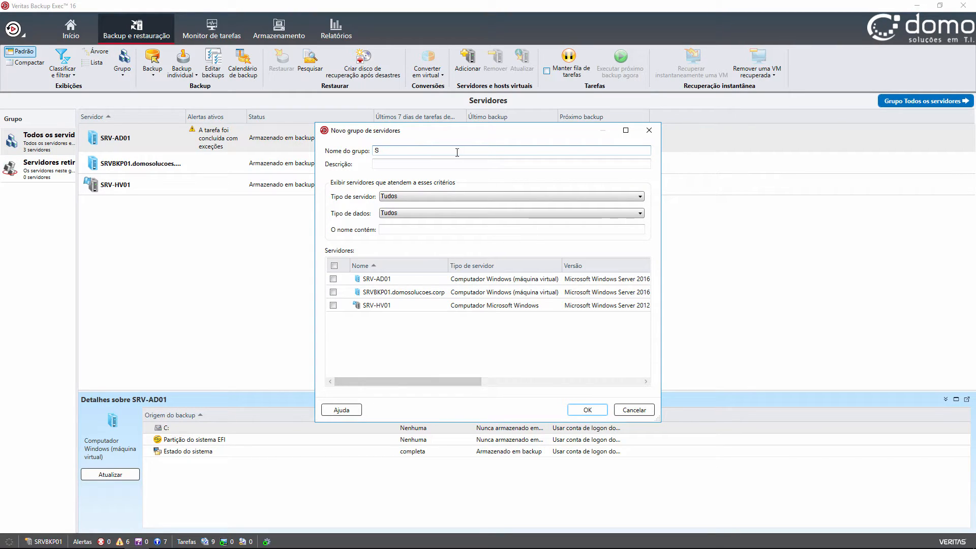
type("Servidores de Banco de Dados")
left_click(333, 279)
left_click(575, 410)
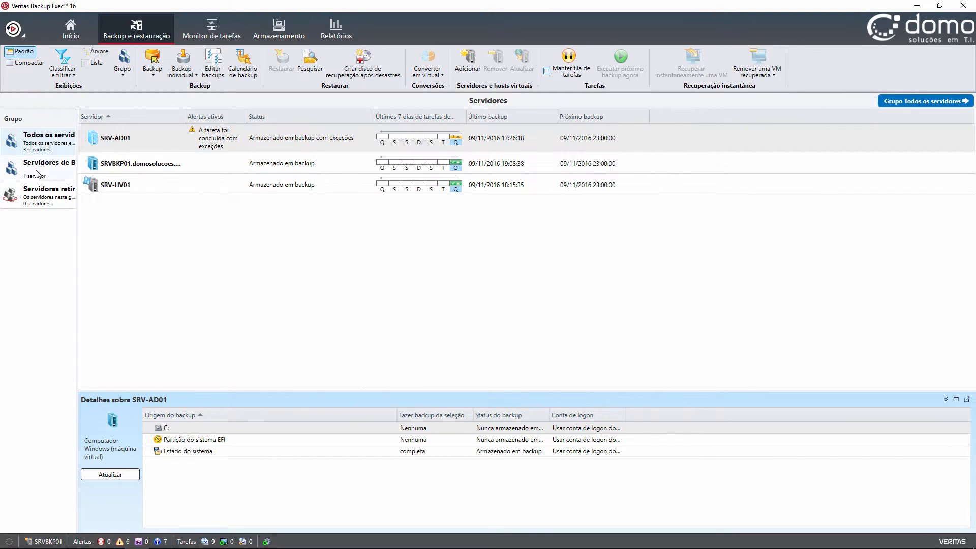
View the members of the Servidores de Banco de Dados group and return to the list of all servers.
left_click(36, 173)
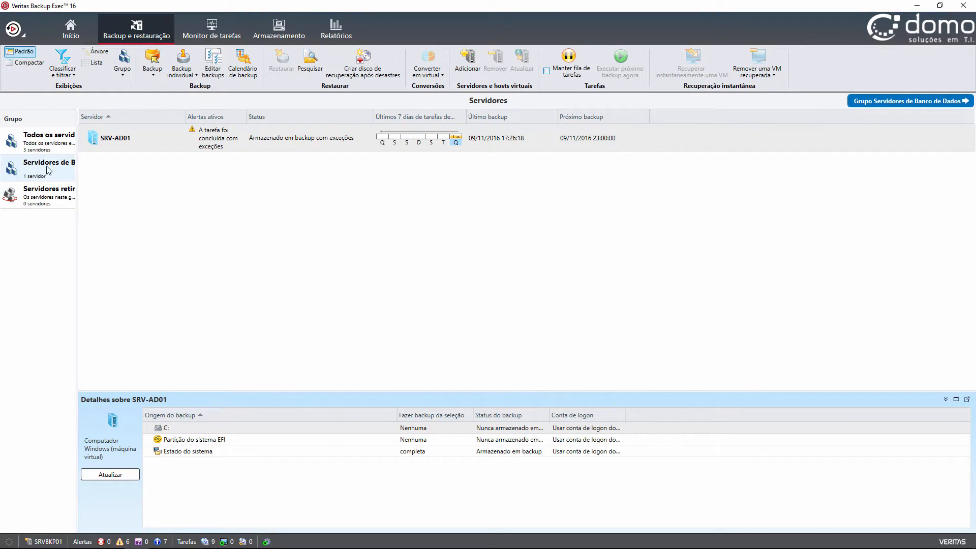
left_click(28, 146)
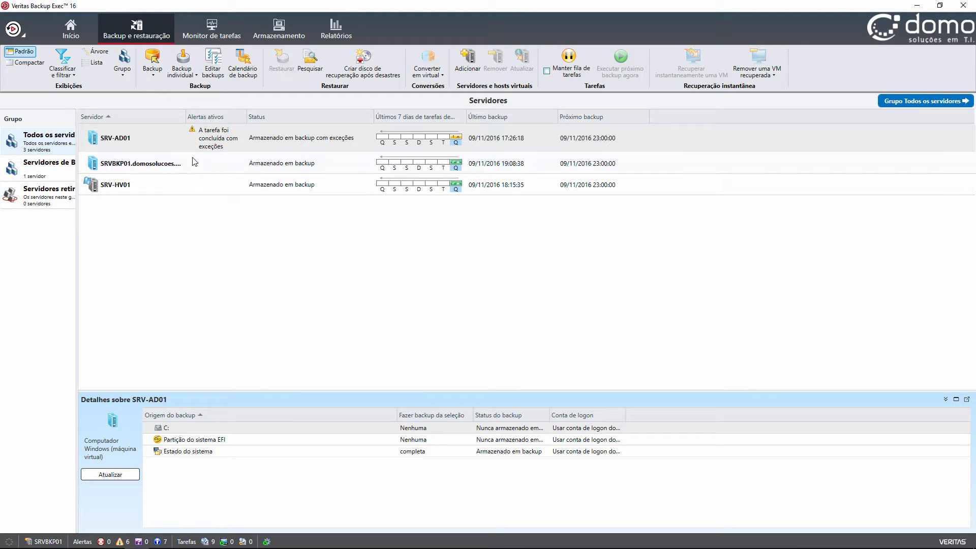
Review the backup methods offered for SRV-AD01 and open that server's job list.
left_click(154, 164)
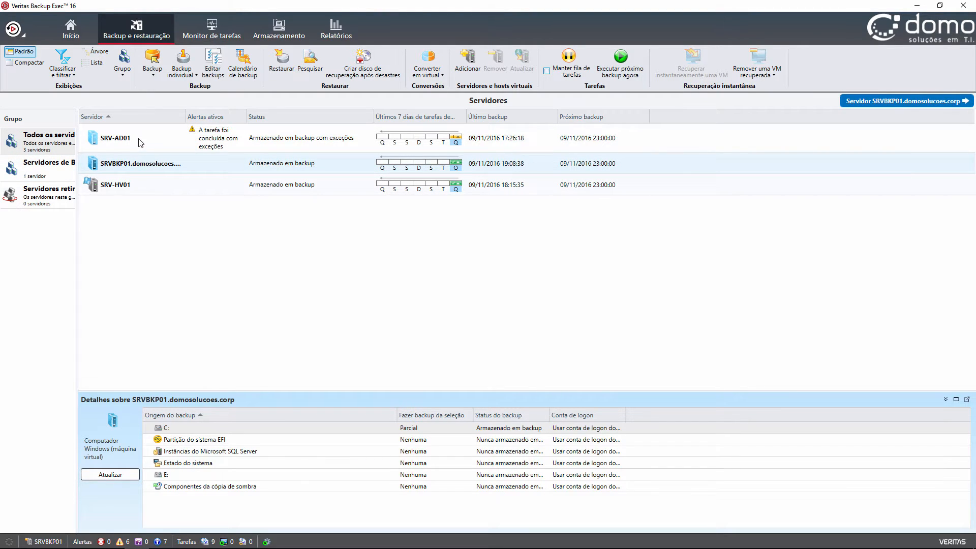
key("Up")
left_click(154, 67)
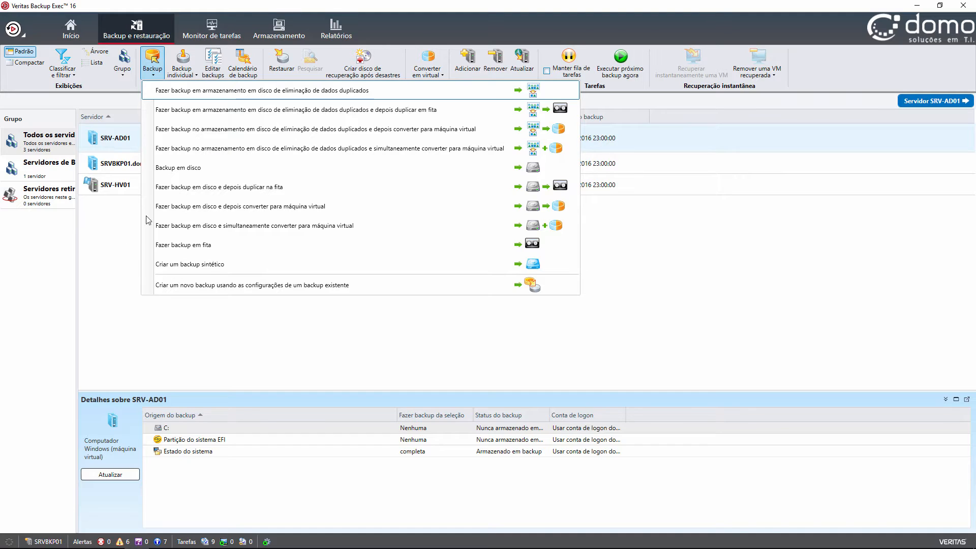
left_click(111, 145)
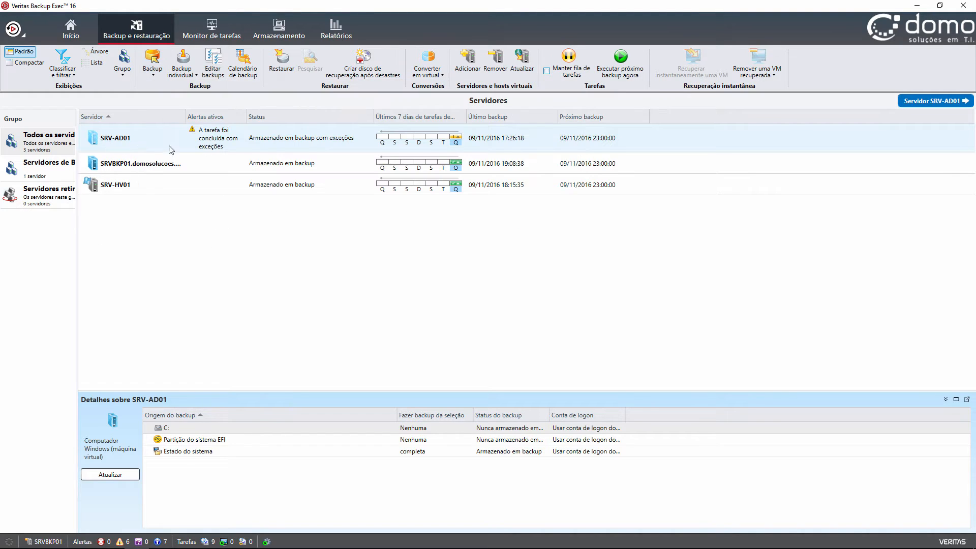
double_click(299, 143)
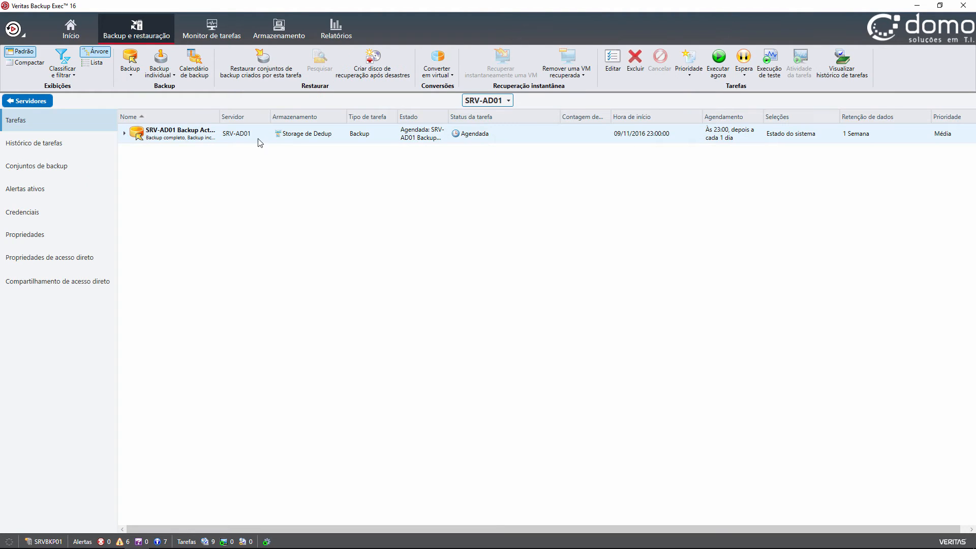
Expand the SRV-AD01 Backup Active Directory definition and widen the name column to view its full and incremental jobs.
left_click(124, 134)
left_click_drag(218, 118, 258, 117)
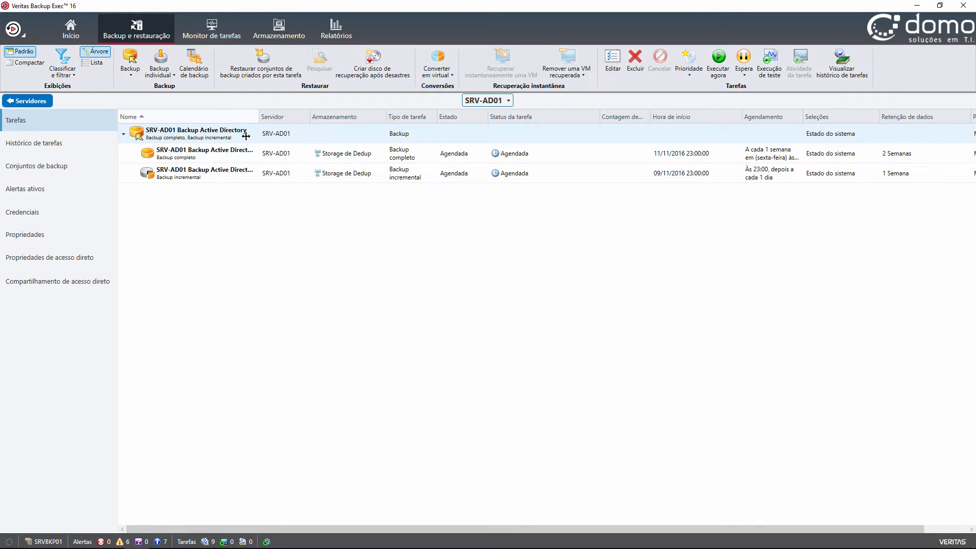
left_click(231, 175)
left_click(233, 150)
left_click(243, 134)
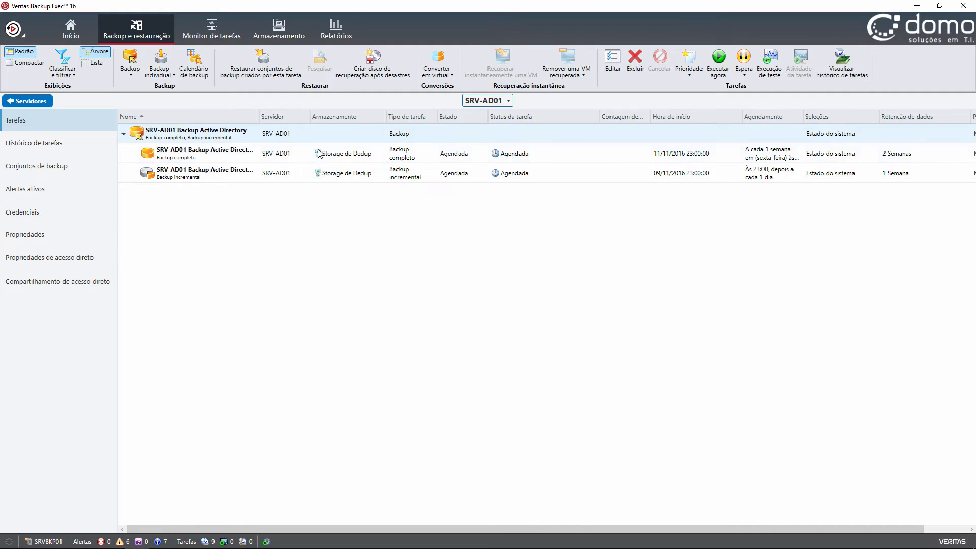
Open the SRV-AD01 Backup Active Directory definition's backup selections and browse the contents of drive C:.
left_click(614, 68)
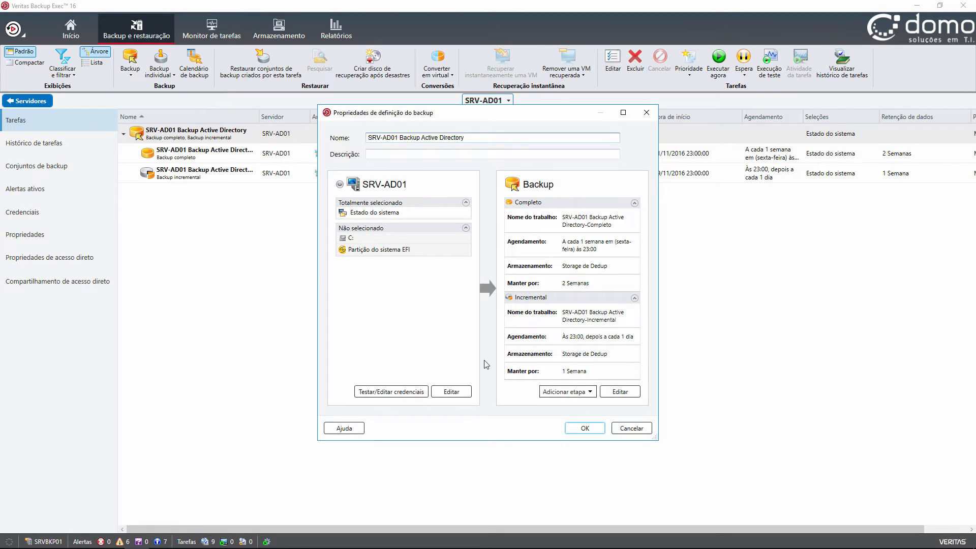
left_click(464, 392)
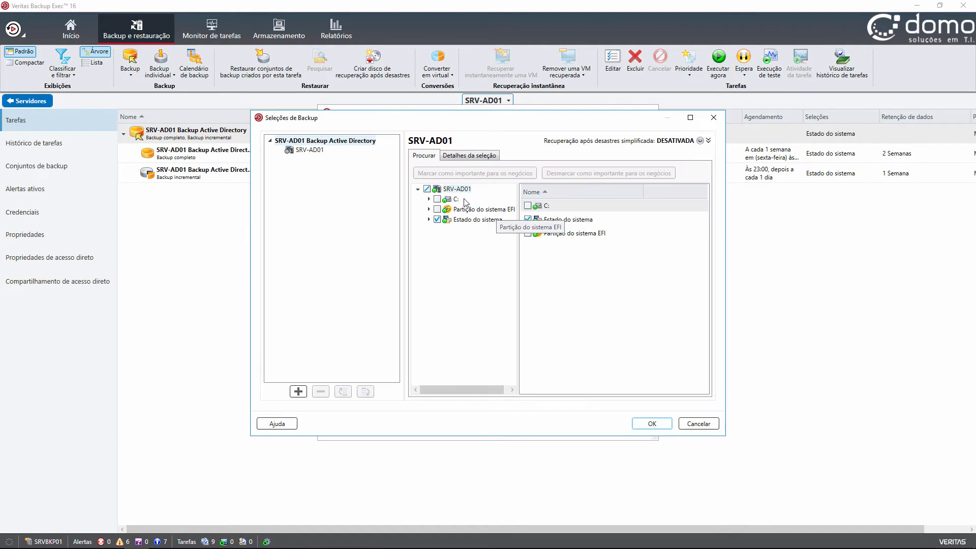
left_click(457, 200)
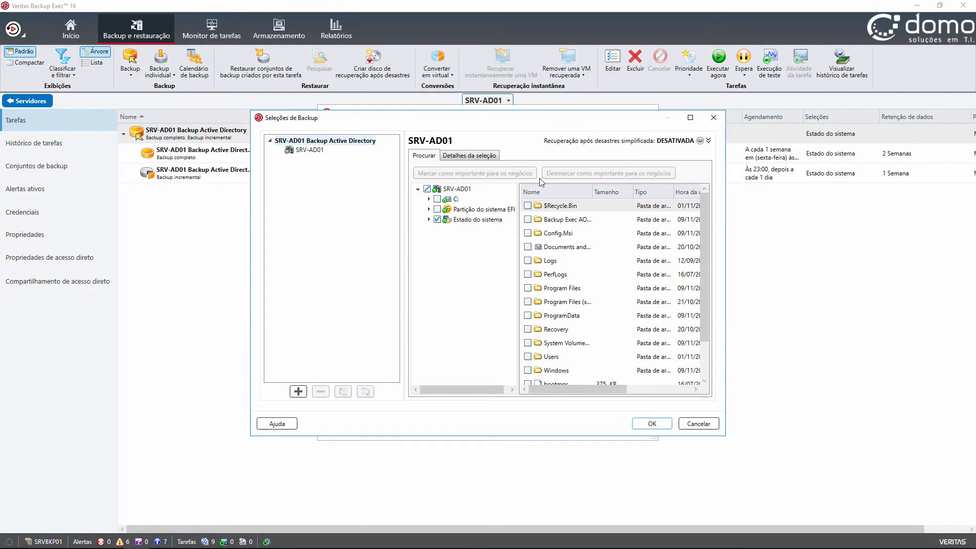
Try selecting the entire SRV-AD01 server for backup, check its simplified disaster recovery indicator, and discard the selection changes.
left_click(427, 189)
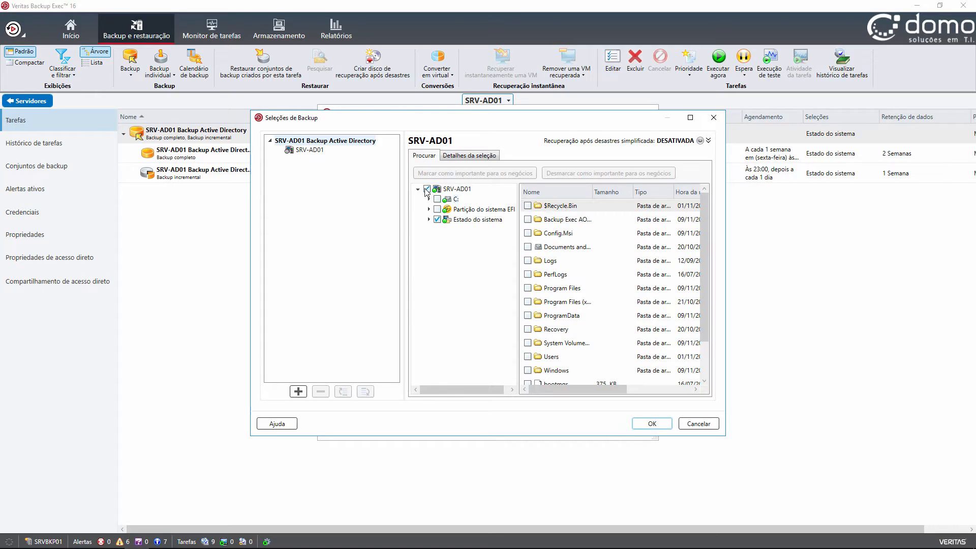
left_click(465, 210)
left_click(450, 189)
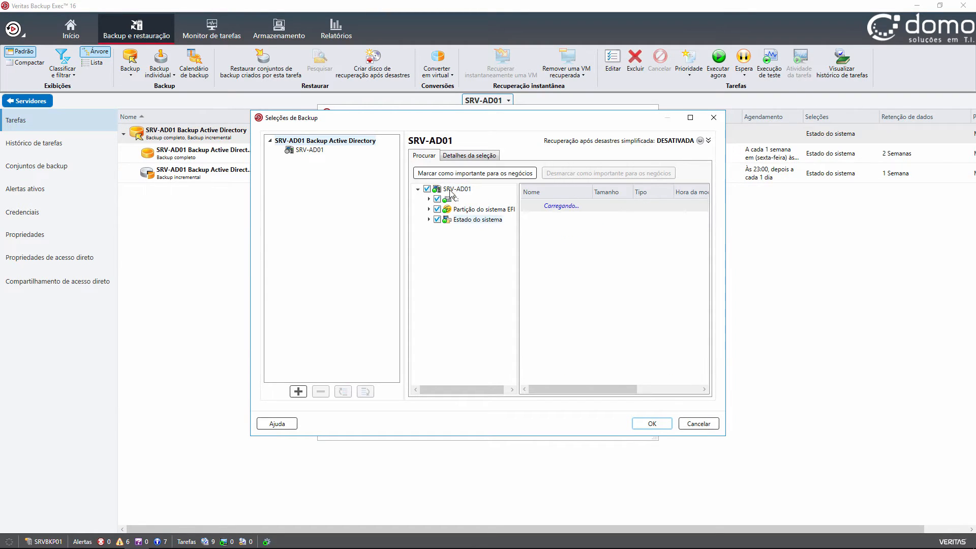
left_click(463, 210)
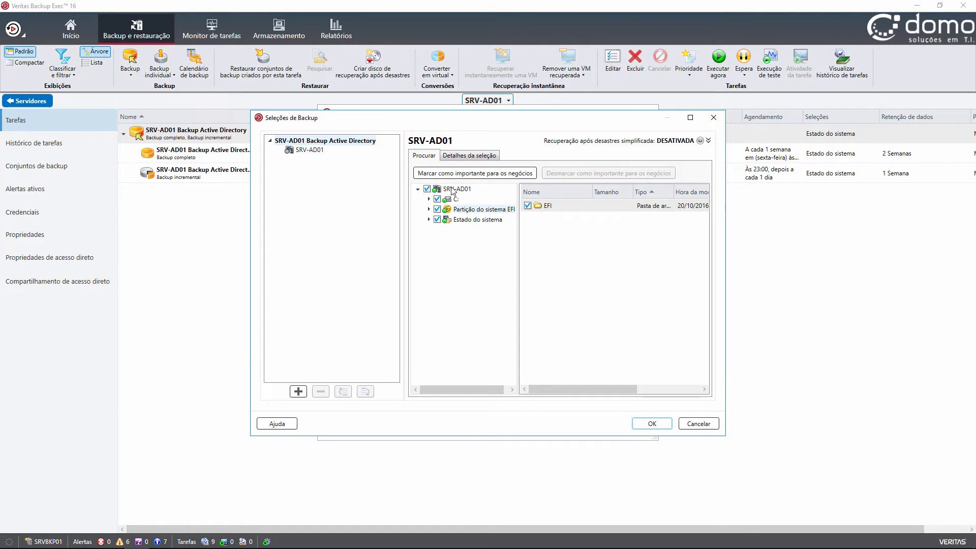
left_click(701, 141)
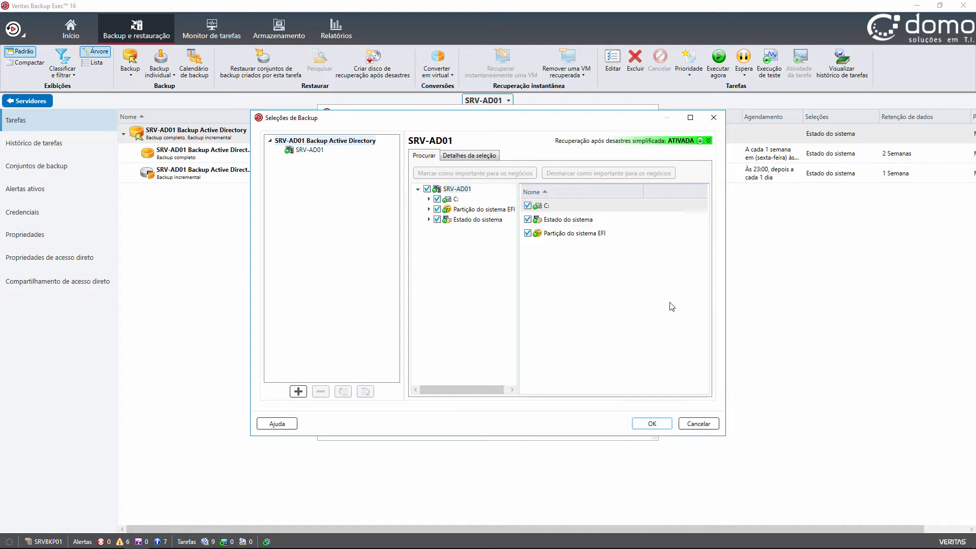
left_click(706, 429)
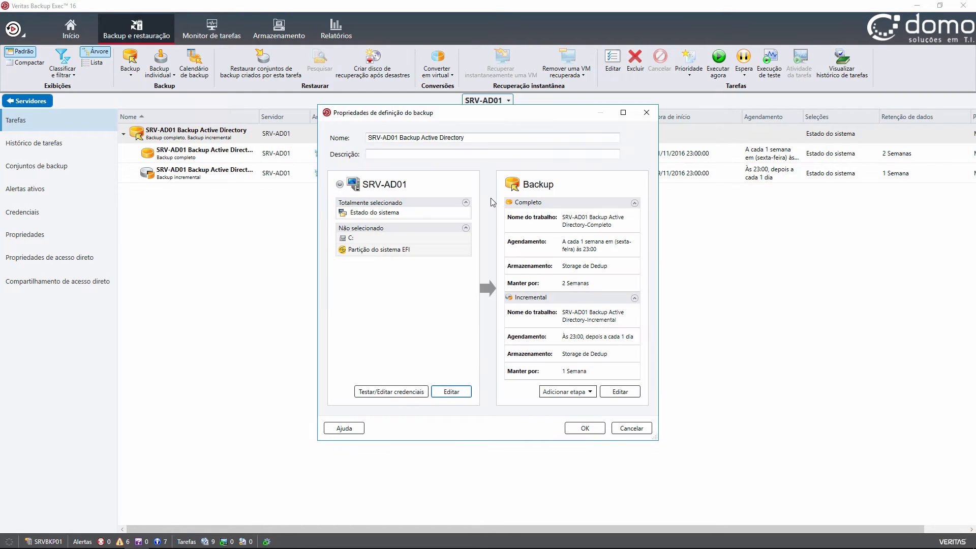
Review the definition's backup options for the full job's recurrence, the job types that can be added, and storage.
left_click(619, 396)
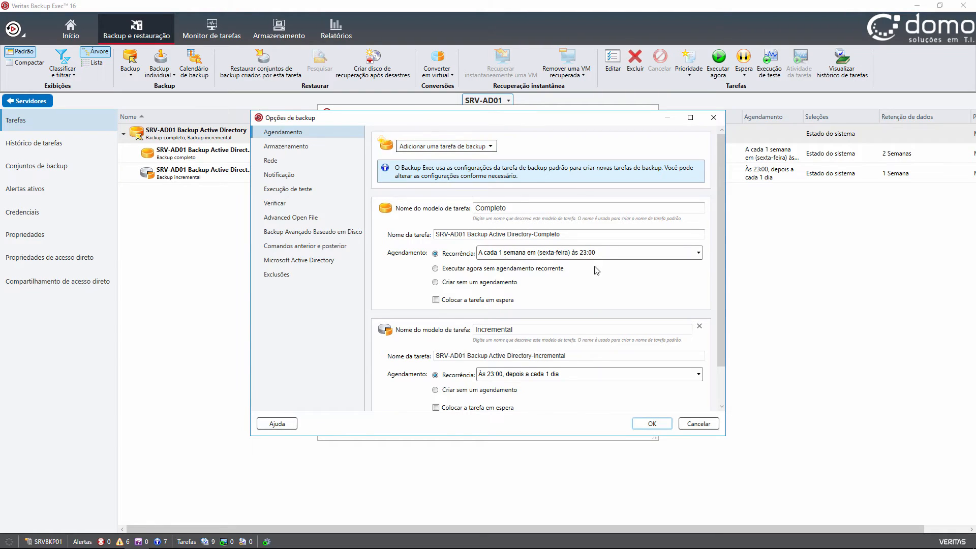
left_click(573, 253)
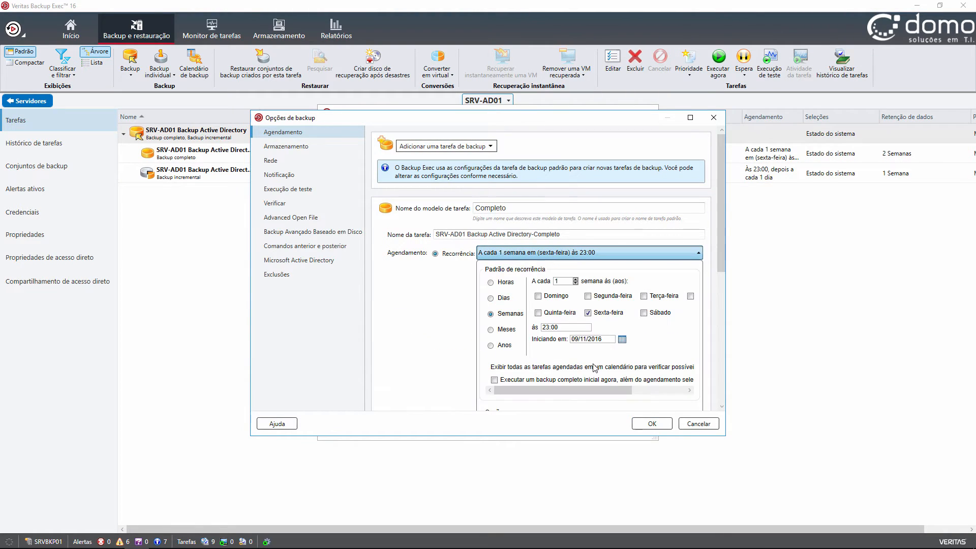
left_click(462, 147)
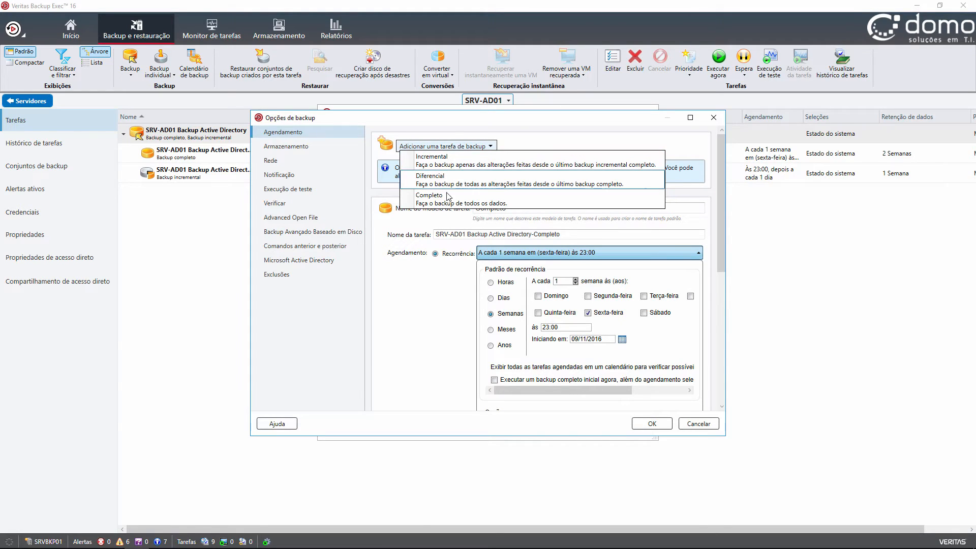
left_click(285, 151)
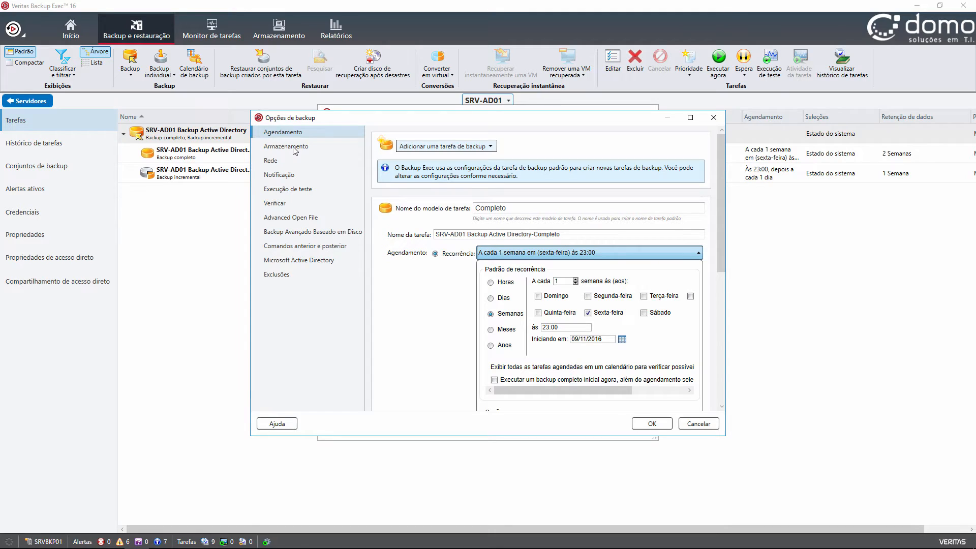
left_click(294, 149)
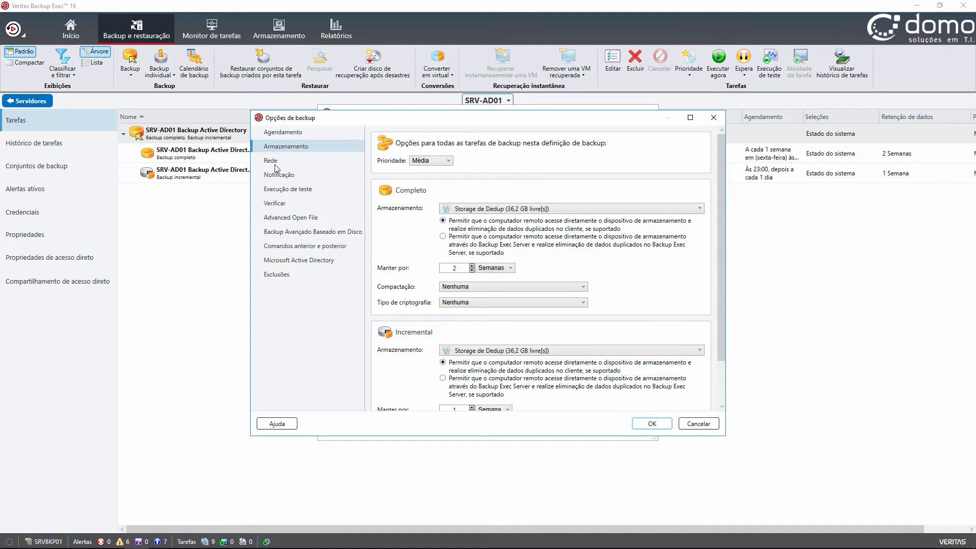
Review the Advanced Open File, advanced disk-based backup, Microsoft Active Directory and pre/post command options, then leave the backup options without saving.
left_click(303, 221)
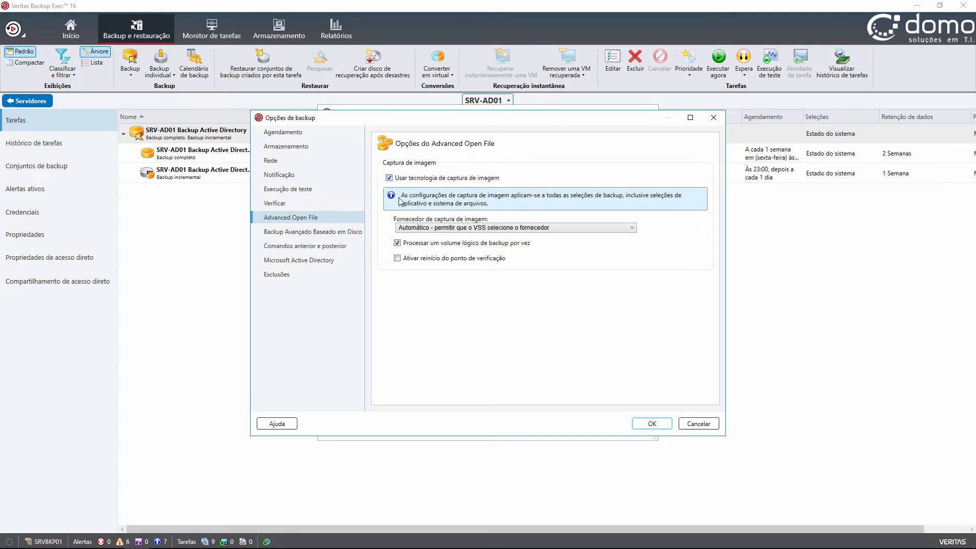
left_click(319, 233)
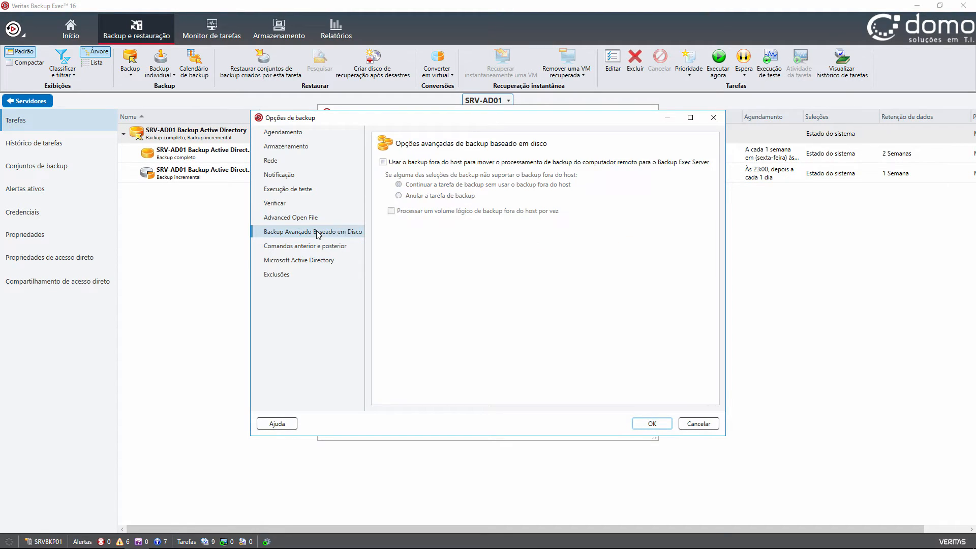
left_click(298, 261)
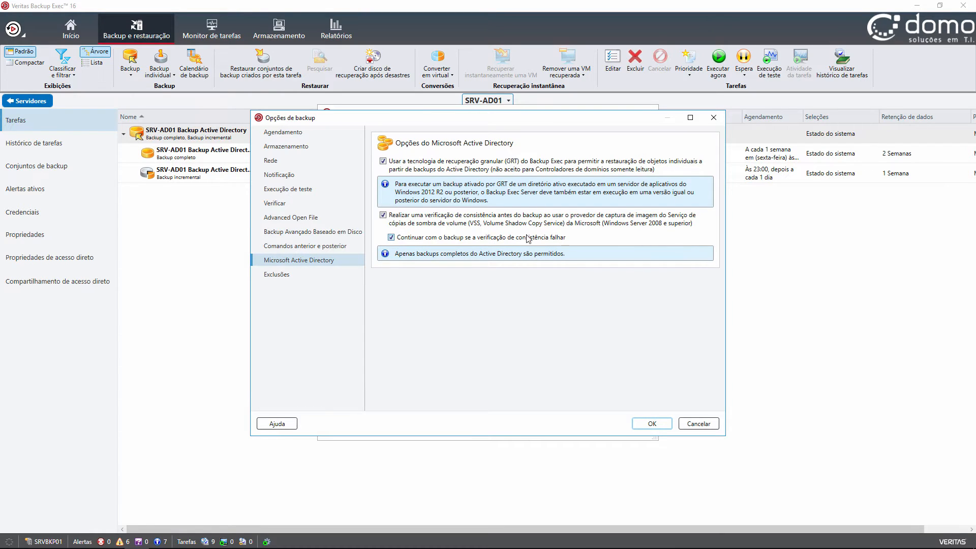
left_click(316, 246)
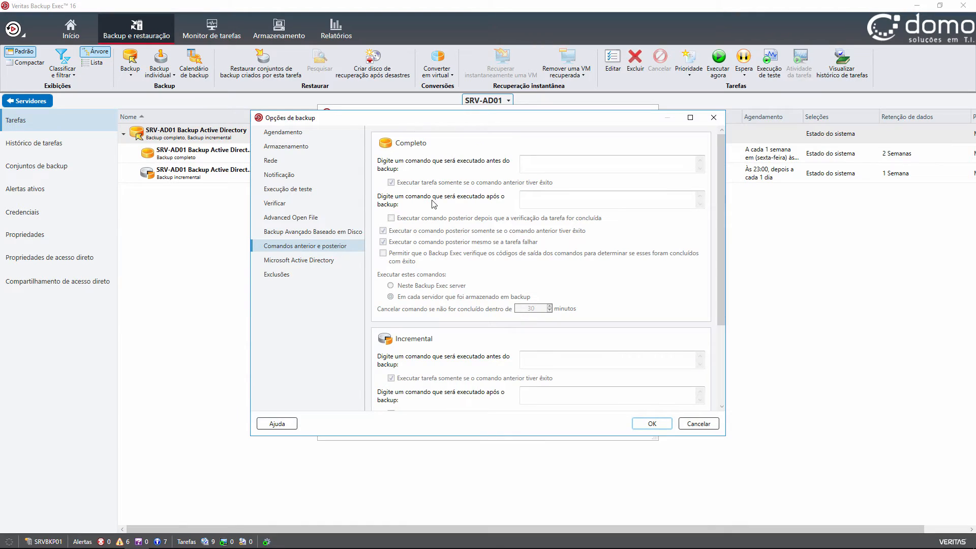
left_click(696, 426)
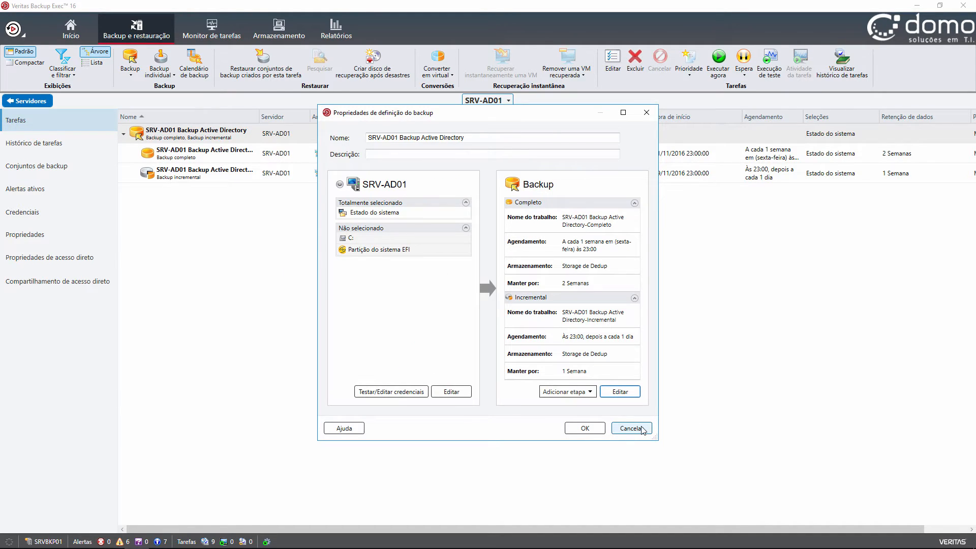
Review the stages that can be added to the backup, close the definition unchanged, and return to the server list.
left_click(582, 394)
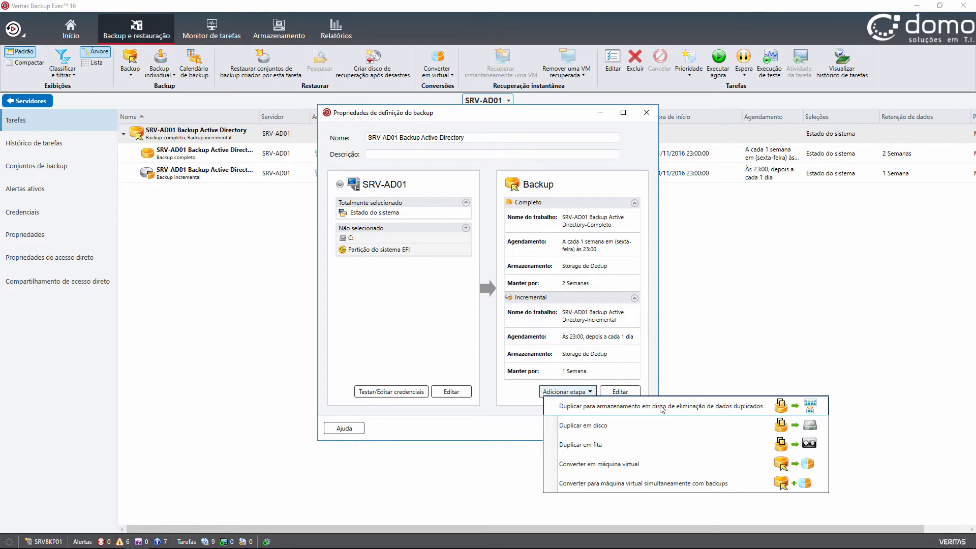
left_click(650, 116)
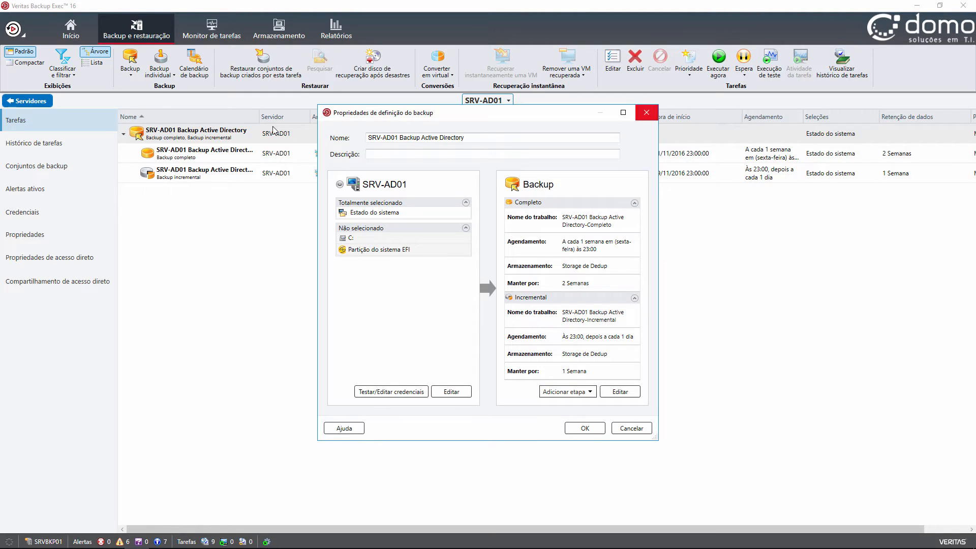
left_click(647, 113)
left_click(34, 102)
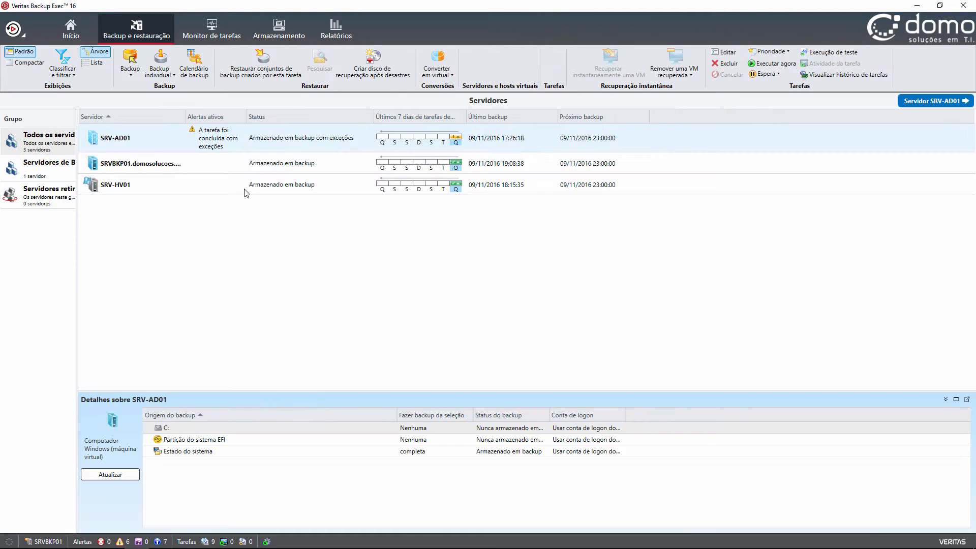
View the SRVBKP01 server's jobs and its SRVBKP01 Backup Duplicado definition with the duplicate stage, and return to the server list.
left_click(273, 179)
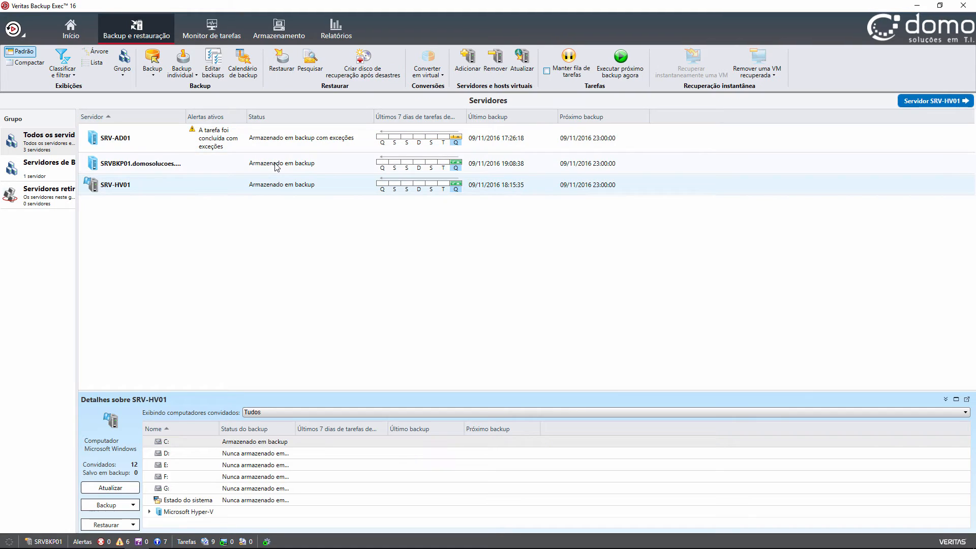
left_click(276, 166)
double_click(277, 166)
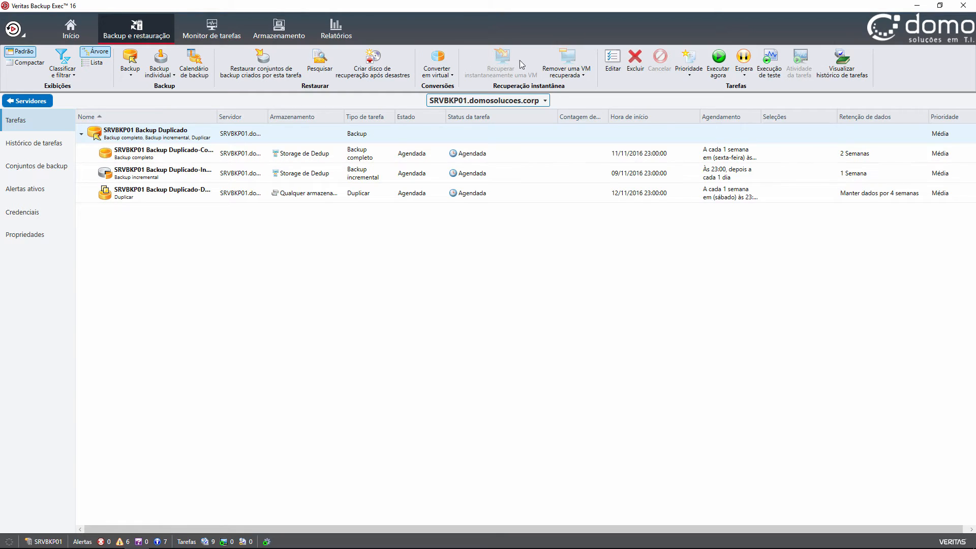
left_click(613, 60)
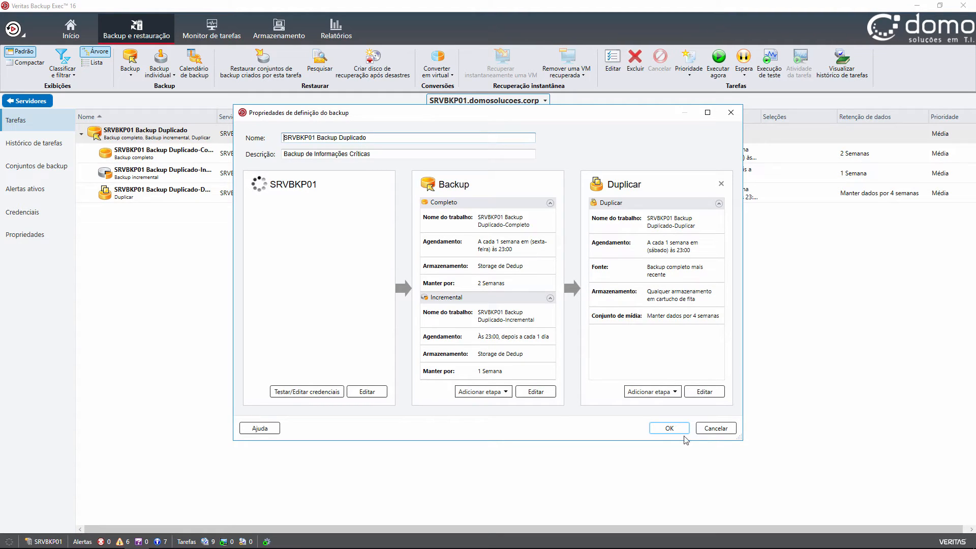
left_click(719, 429)
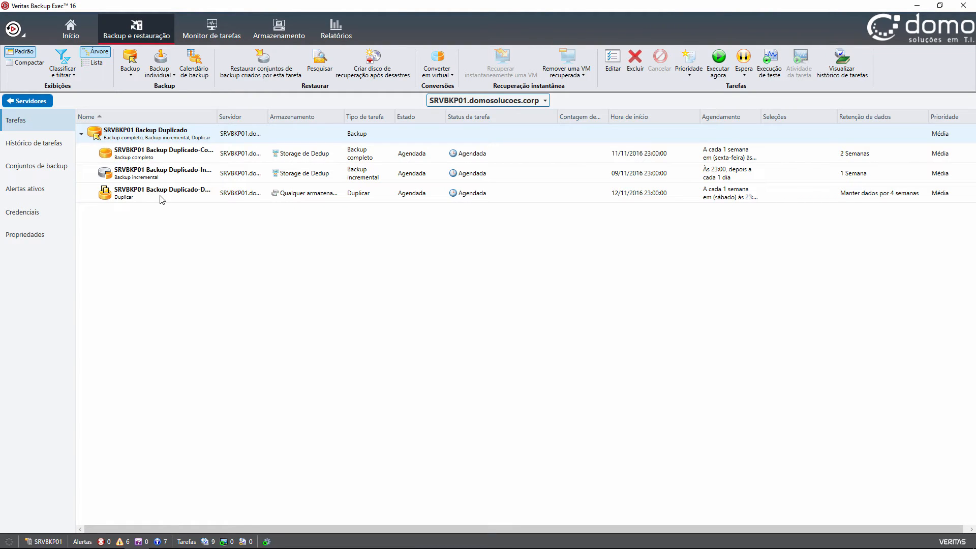
left_click(31, 100)
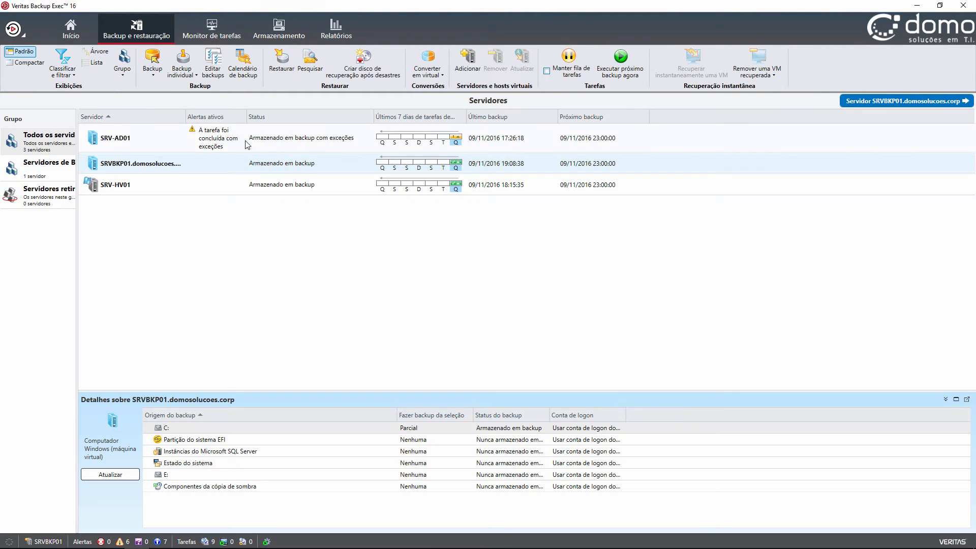
Read the active alert for the SRV-AD01 server and close it without responding.
left_click(281, 139)
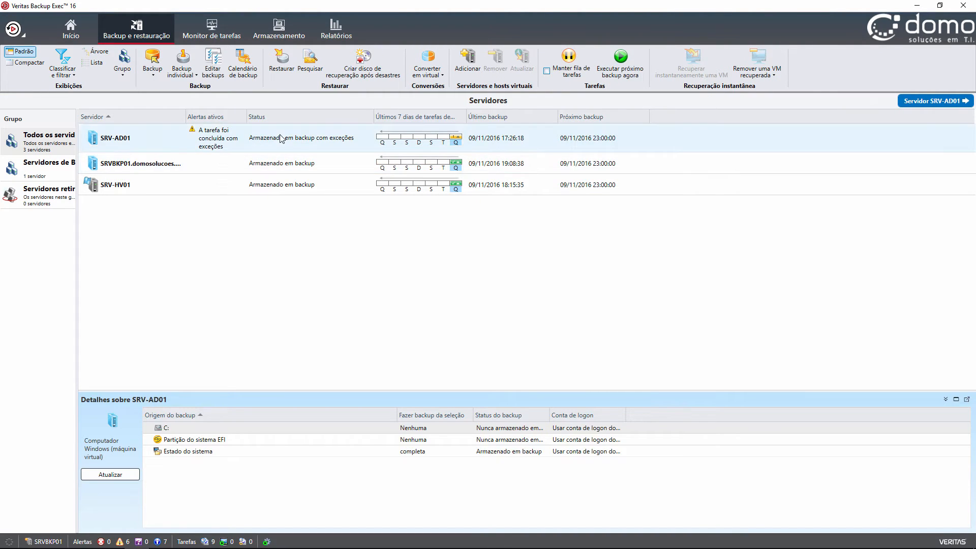
left_click(210, 140)
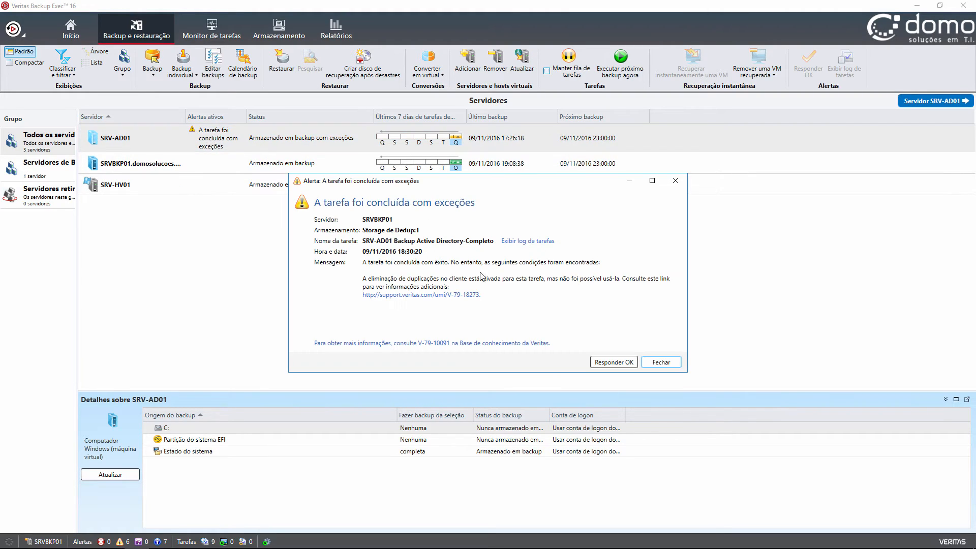
left_click(661, 362)
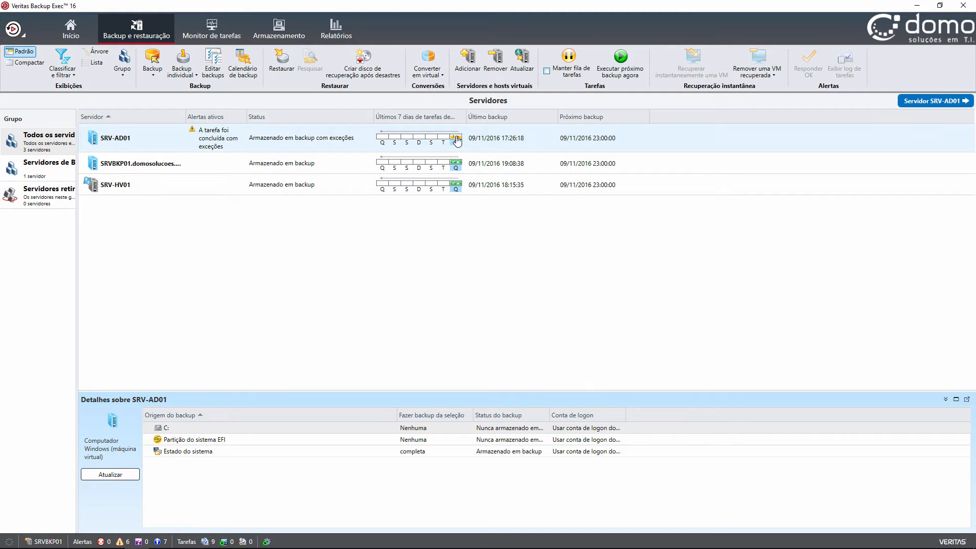
Examine the exceptions in the job log of SRV-AD01's latest full Active Directory backup from the seven-day job history, and close the log.
left_click(455, 139)
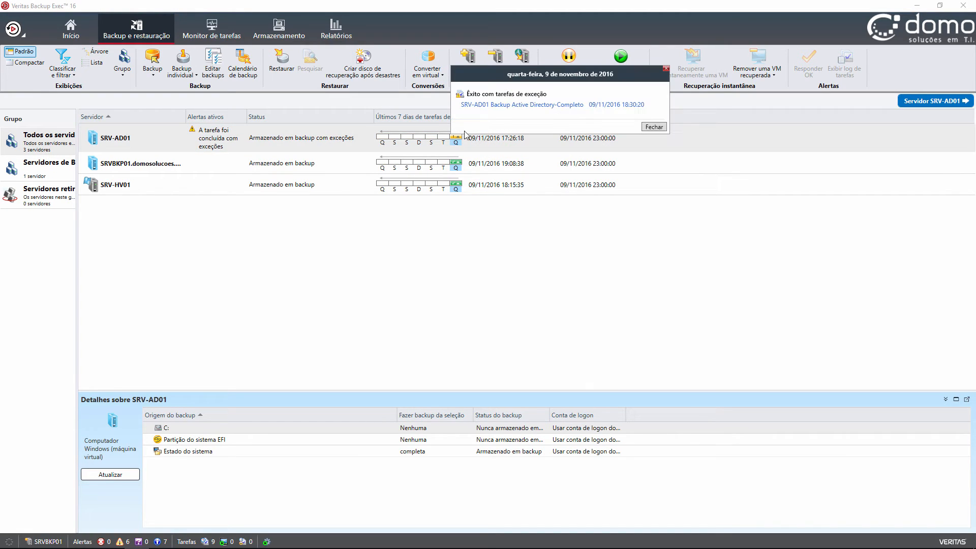
left_click(496, 105)
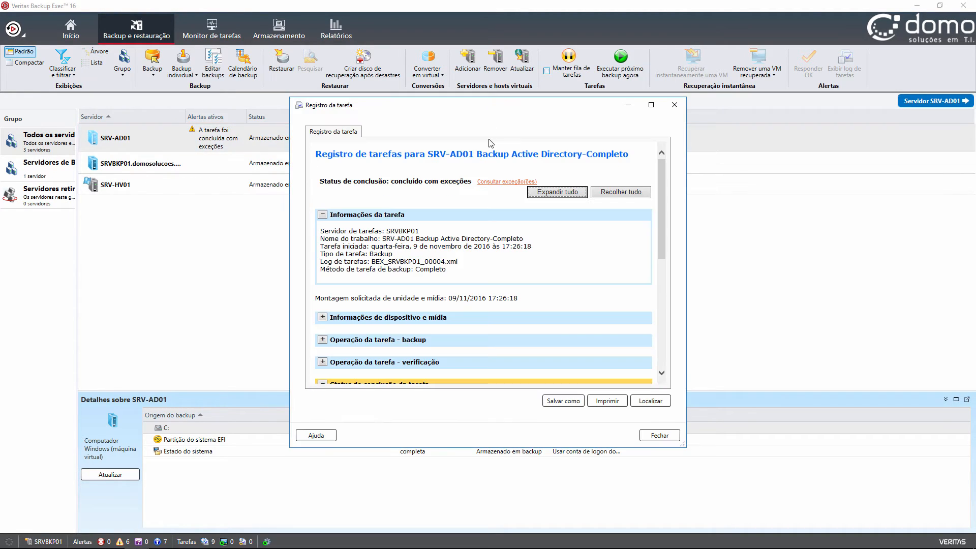
left_click(508, 182)
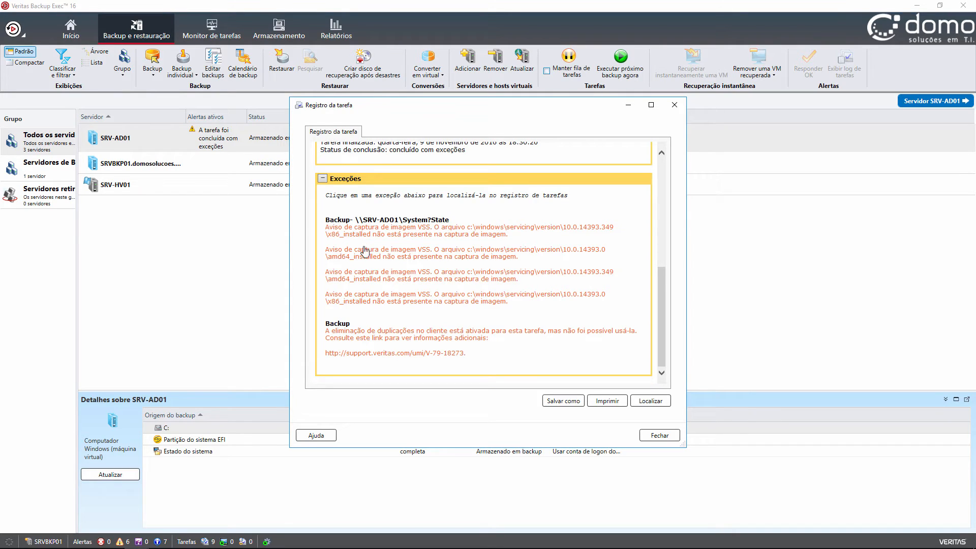
left_click(660, 436)
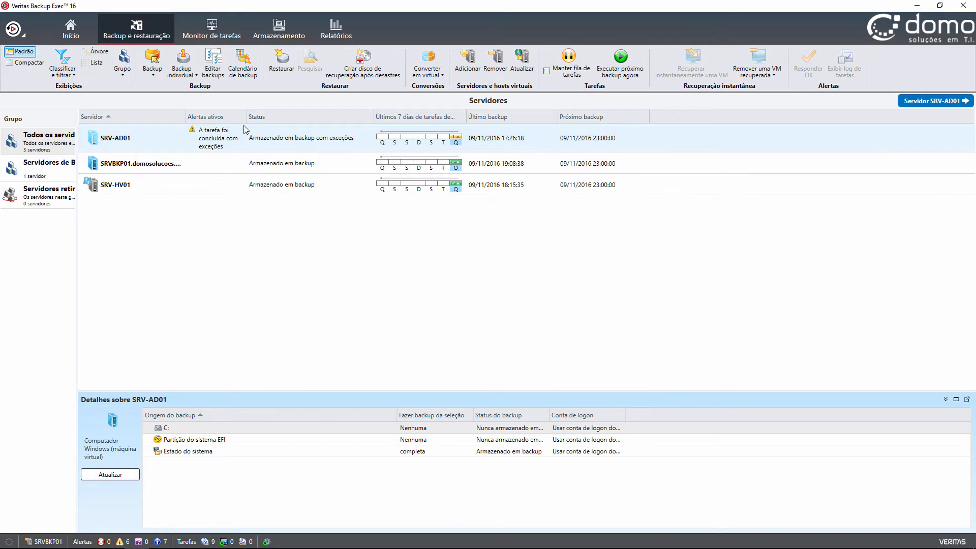
Open SRV-AD01's active alert about the job completed with exceptions and respond OK to it.
left_click(216, 142)
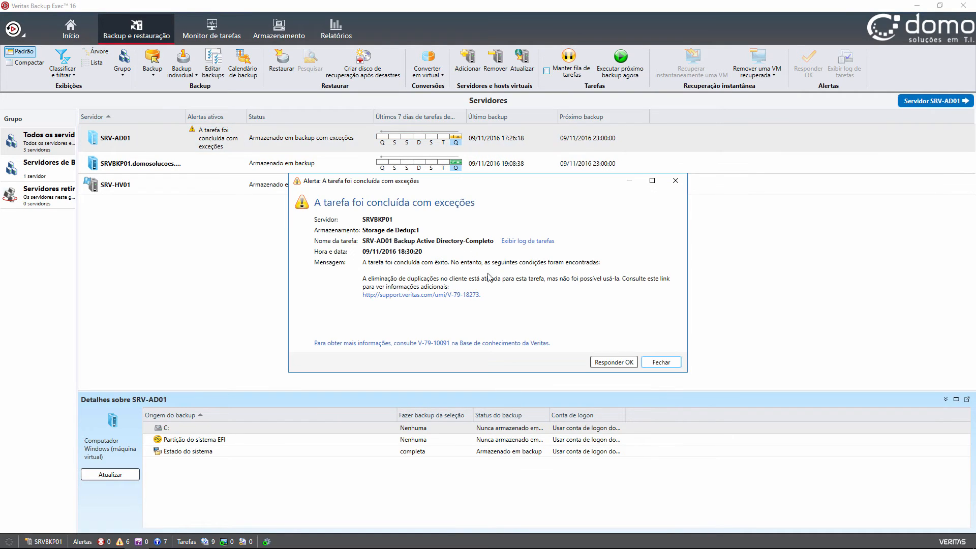
left_click(613, 363)
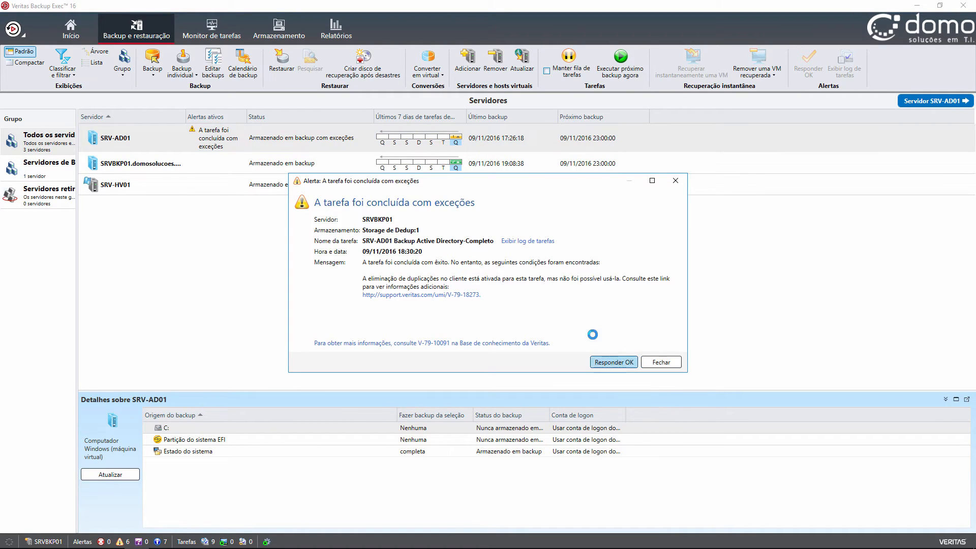
View SRVBKP01's successful jobs for 9 November 2016 and its scheduled backup jobs, and return to the server list.
left_click(456, 155)
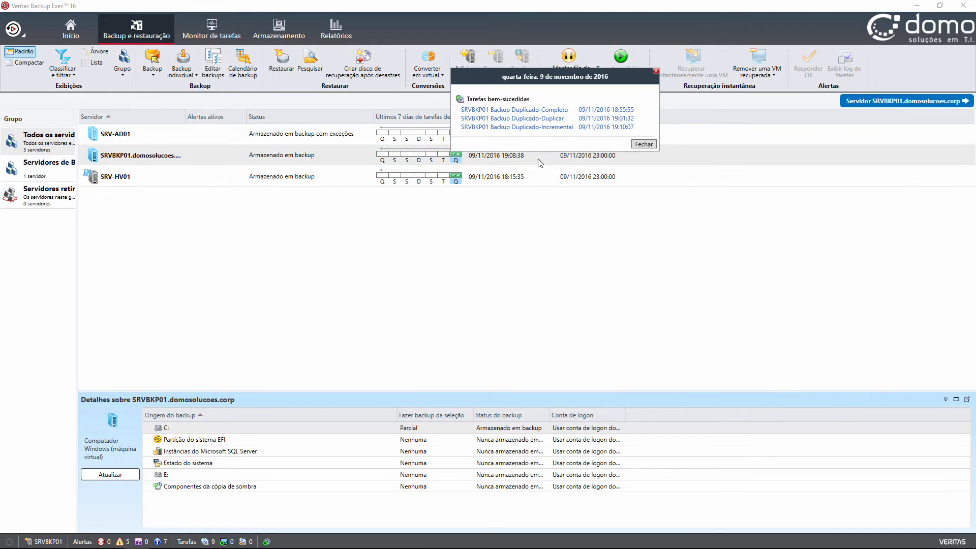
left_click(643, 145)
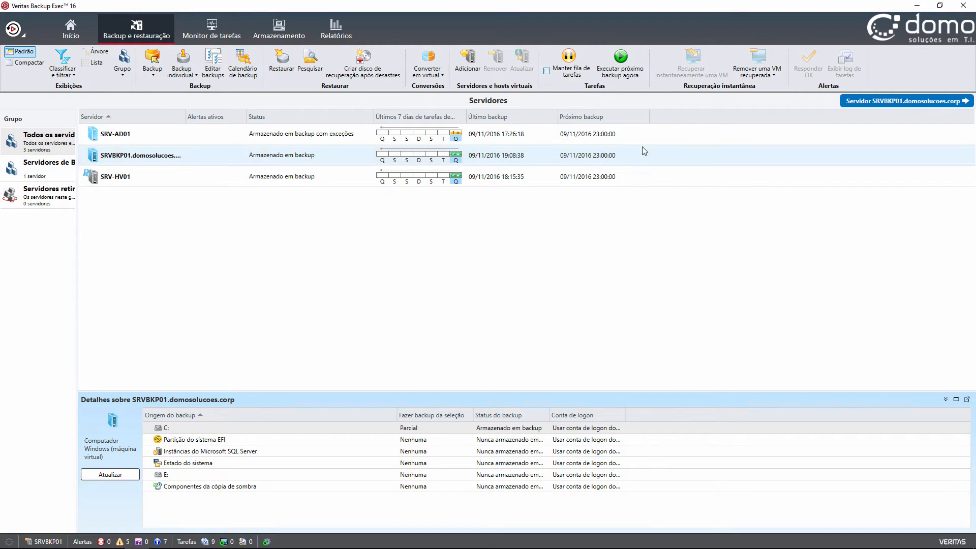
left_click(175, 140)
left_click(176, 156)
double_click(215, 156)
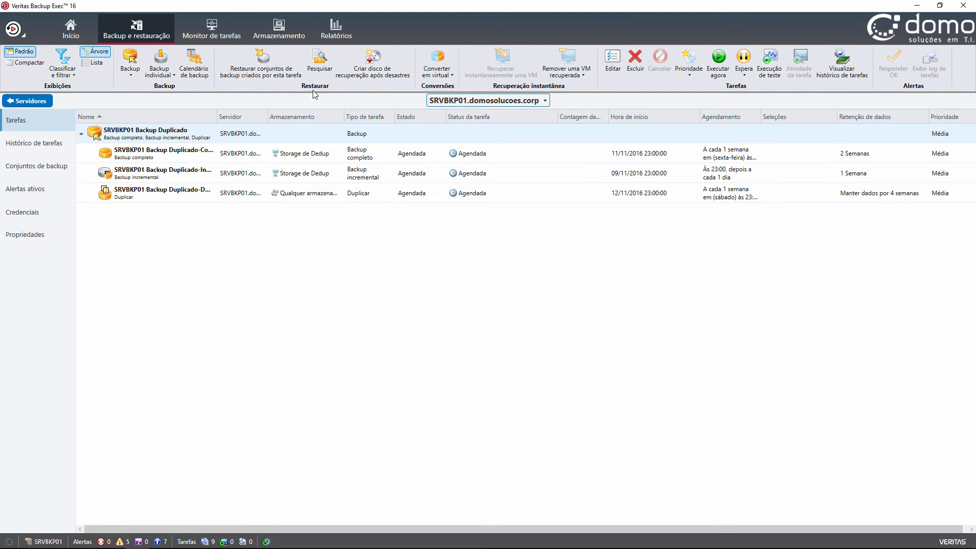
left_click(27, 101)
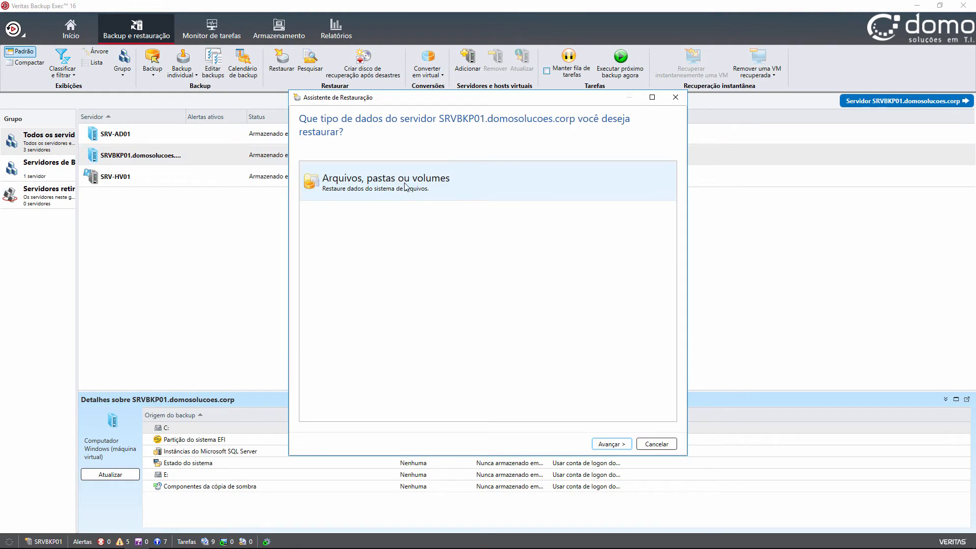
In a restore for SRVBKP01, choose point-in-time file and folder backups, and view the C: backup sets with their full storage descriptions.
double_click(405, 186)
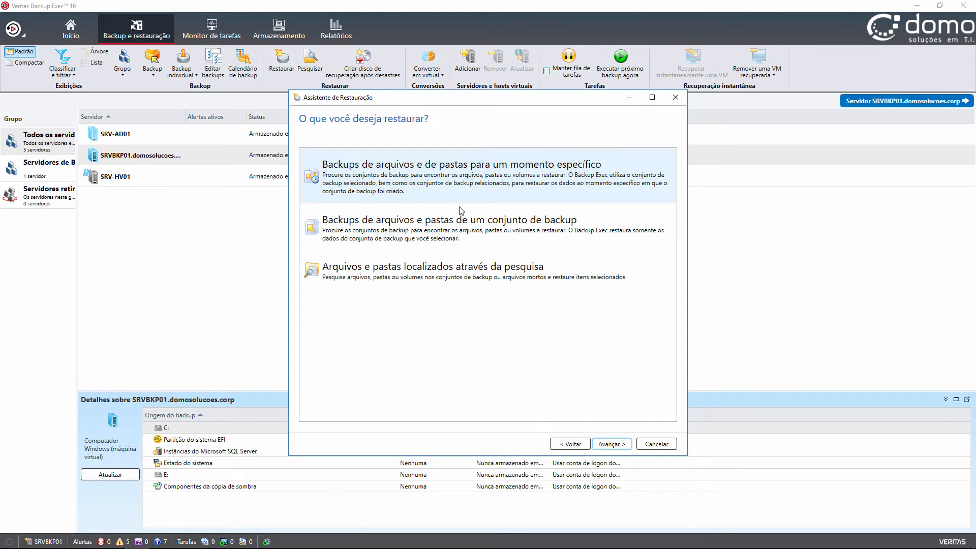
double_click(440, 172)
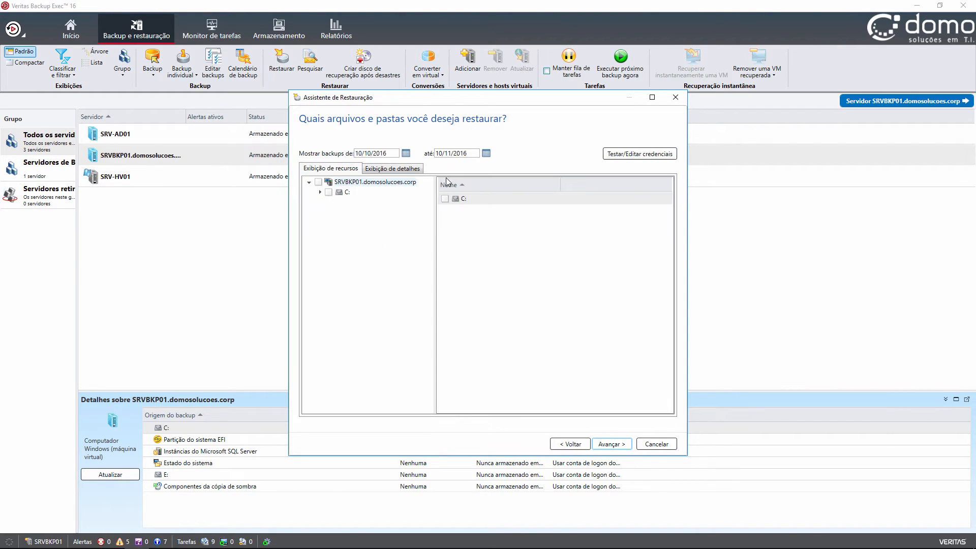
double_click(343, 193)
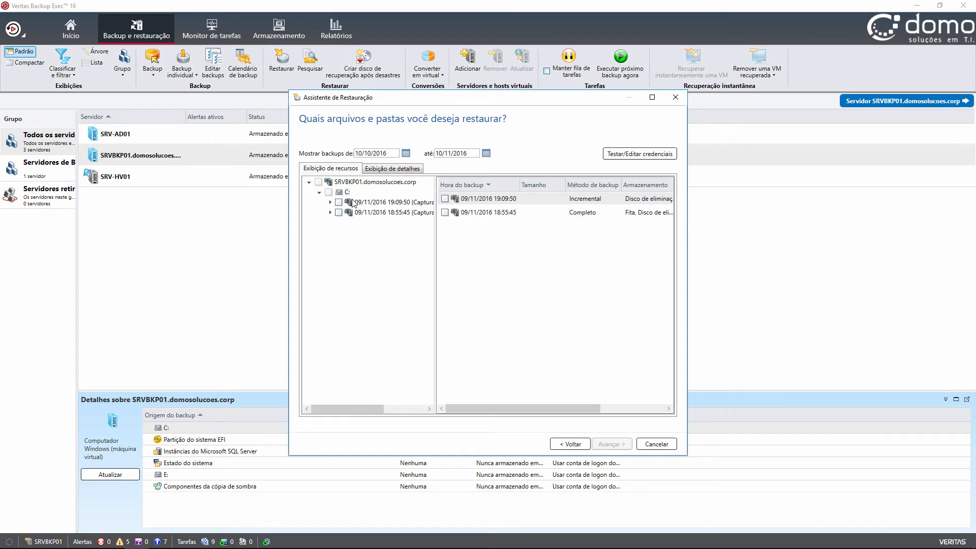
left_click(652, 97)
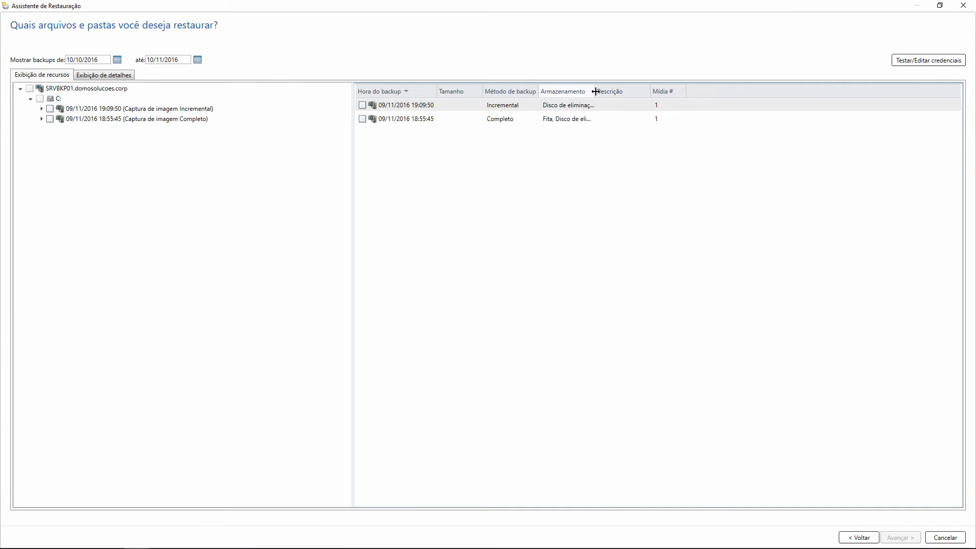
left_click_drag(594, 92, 637, 96)
double_click(637, 97)
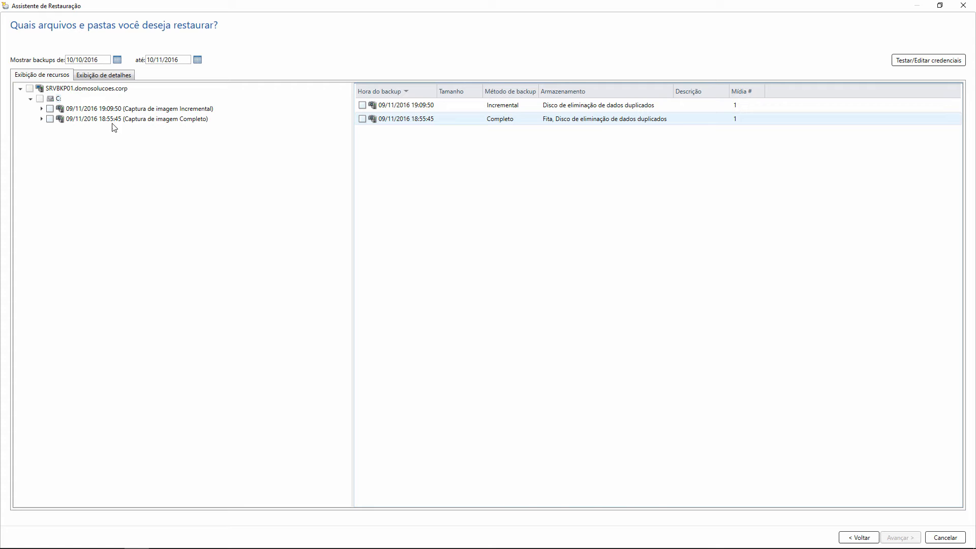
Select the full C: backup set from 09/11/2016 18:55:45, review the storage sources offered for restoring it, and cancel the restore.
left_click(41, 120)
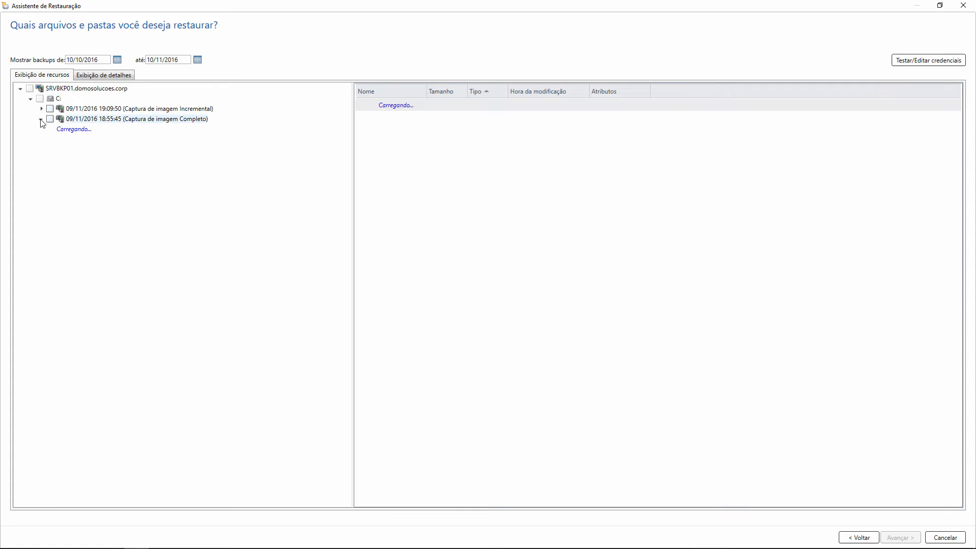
left_click(49, 119)
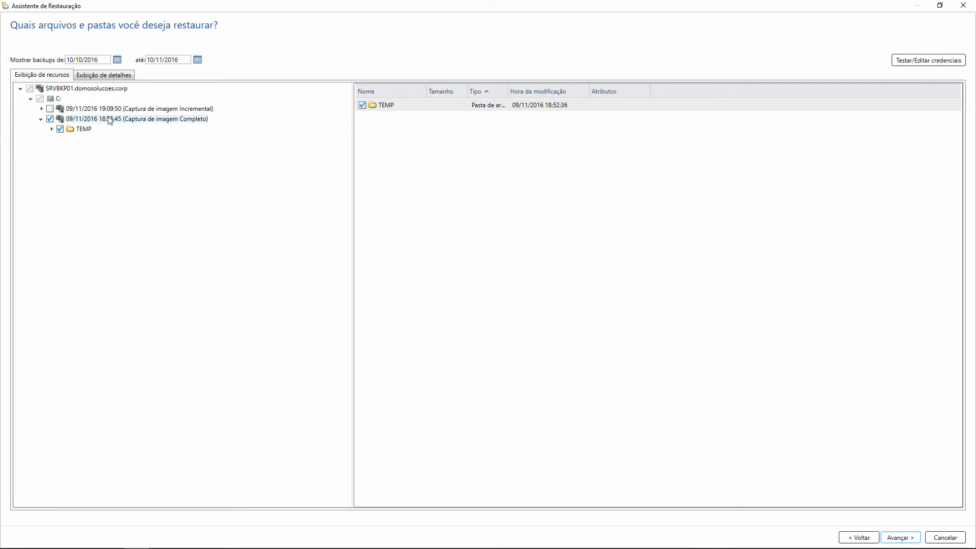
left_click(900, 538)
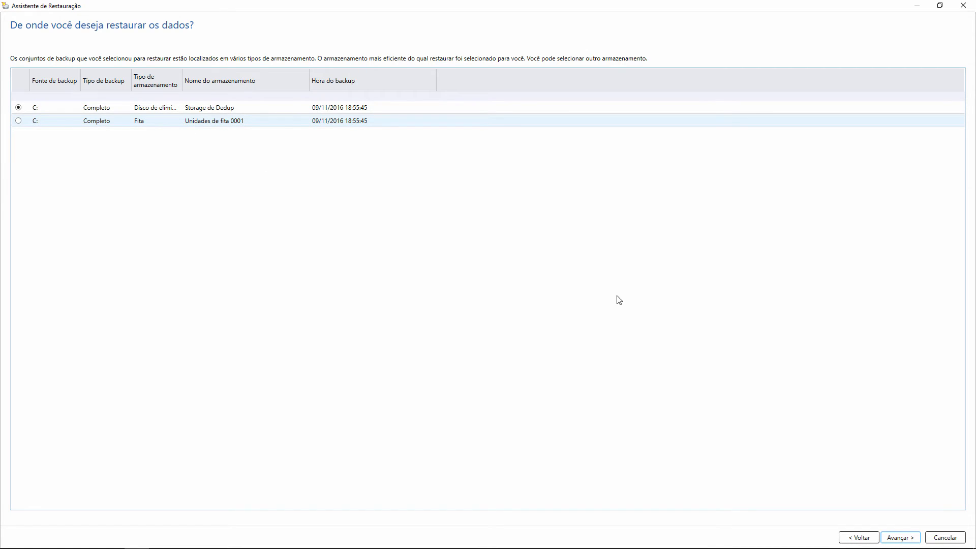
left_click(953, 542)
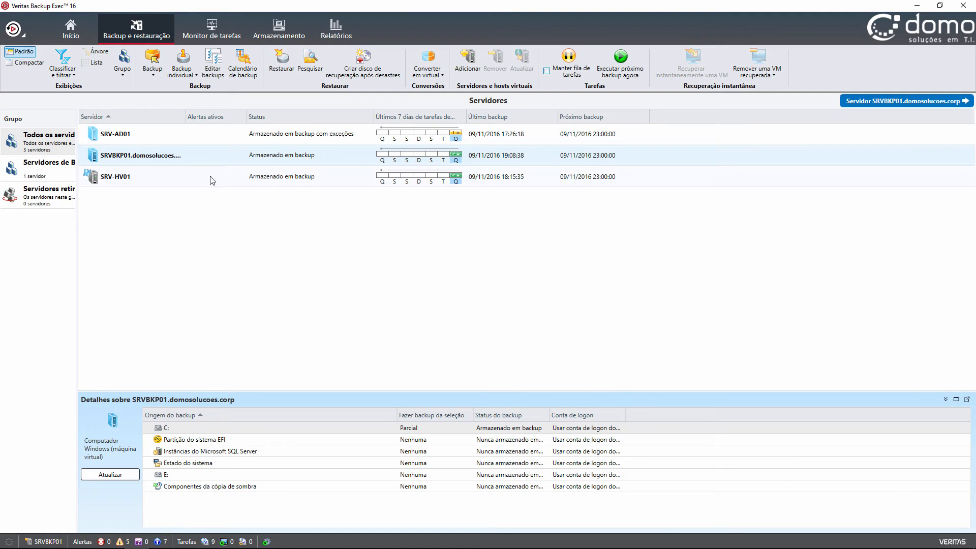
View the SRV-HV01 server's jobs and open the SRV-HV01 Backup VMs definition for editing.
left_click(209, 182)
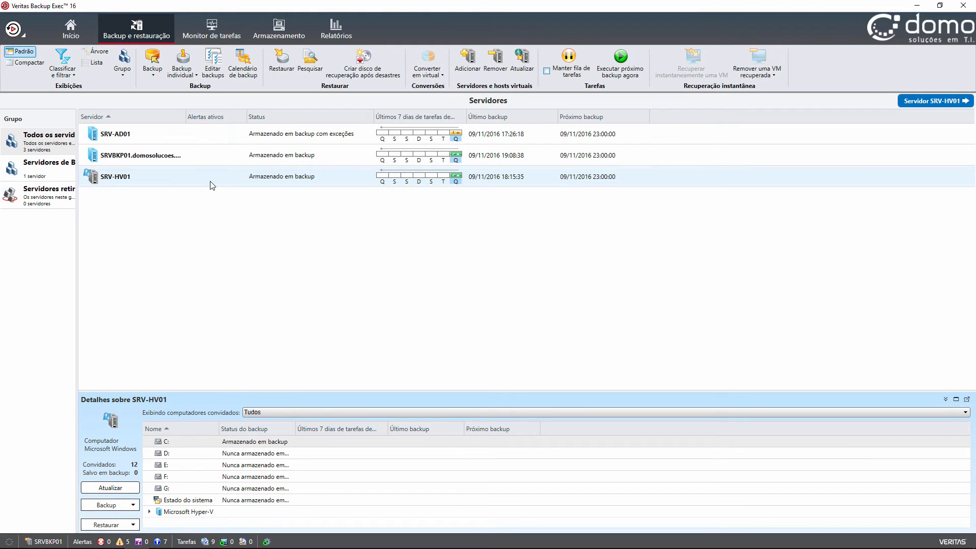
double_click(213, 186)
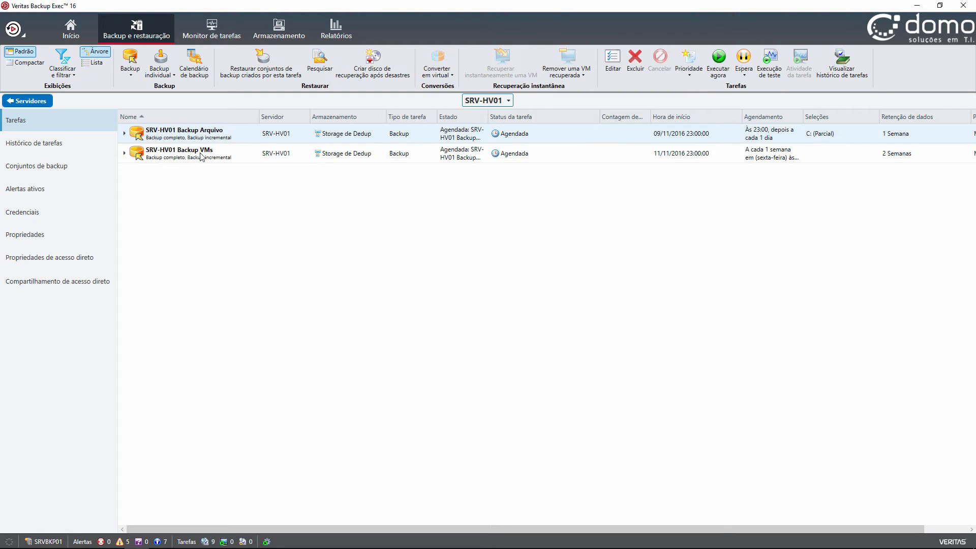
left_click(213, 153)
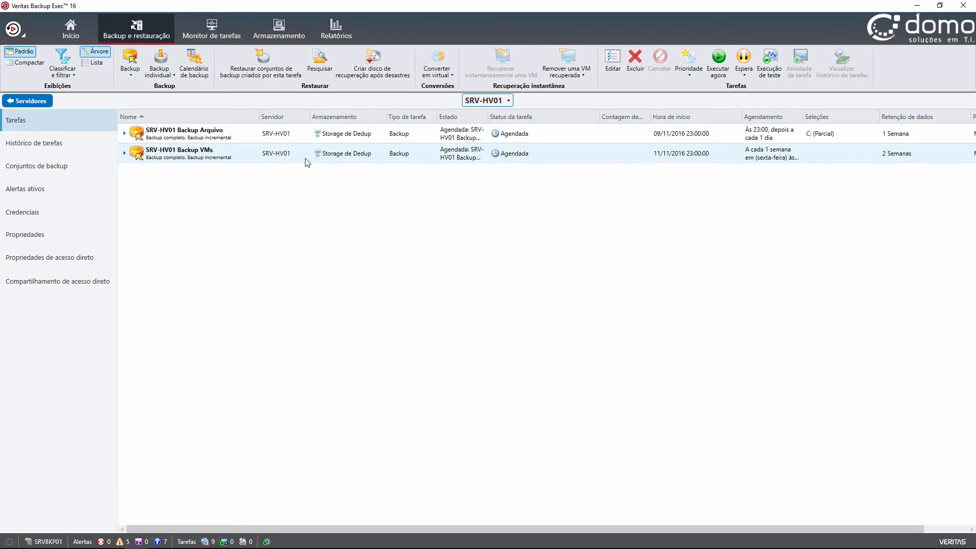
left_click(613, 61)
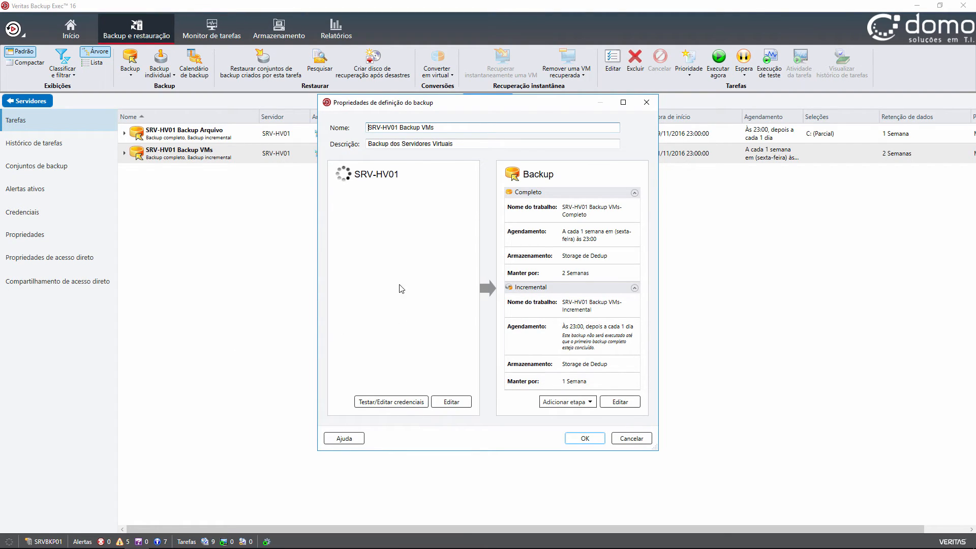
Examine which Microsoft Hyper-V virtual machines are selected for backup, cancel the selections and definition unchanged, and return to the server list.
left_click(454, 402)
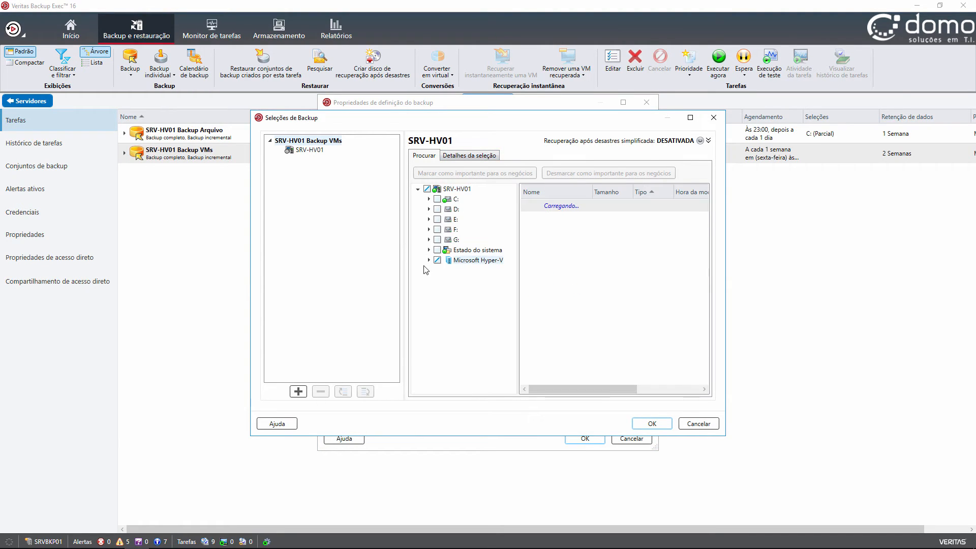
left_click(428, 259)
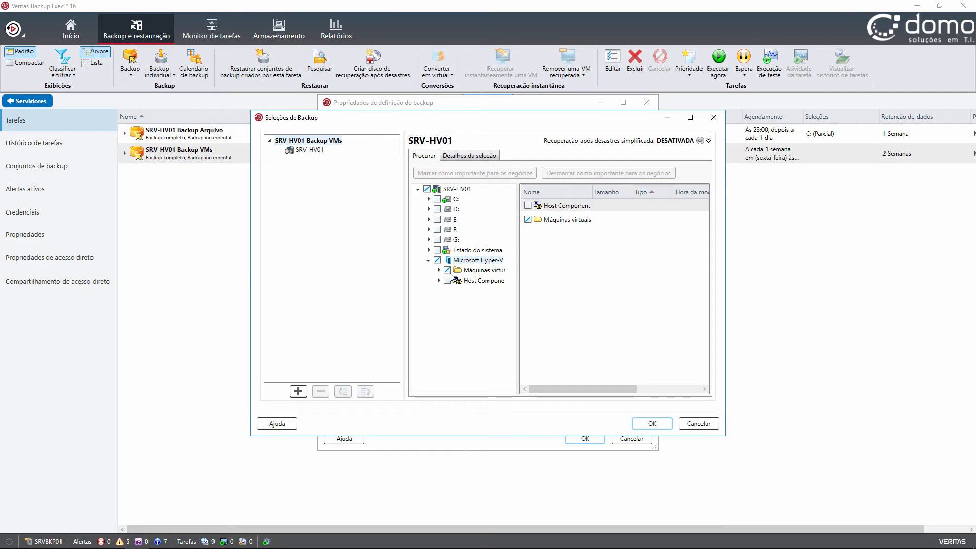
left_click(488, 270)
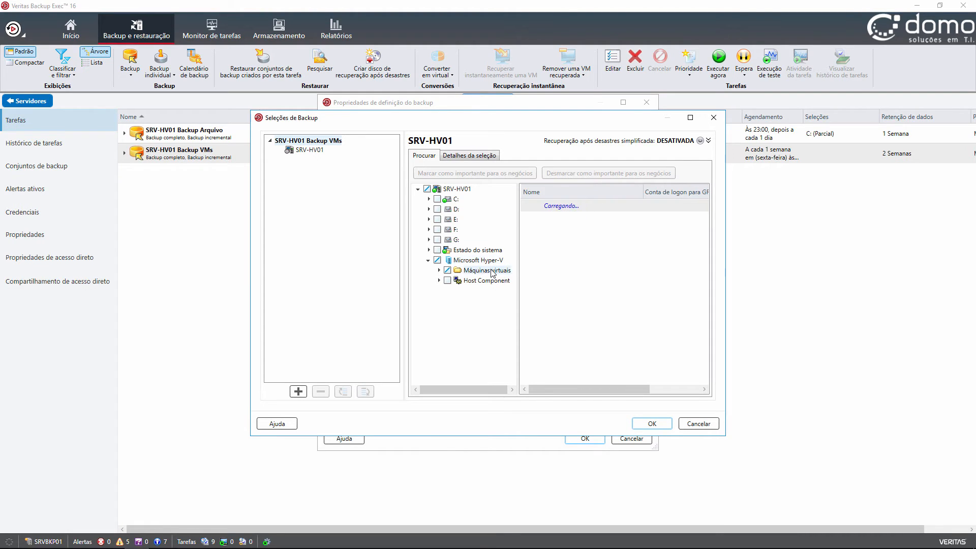
left_click(698, 424)
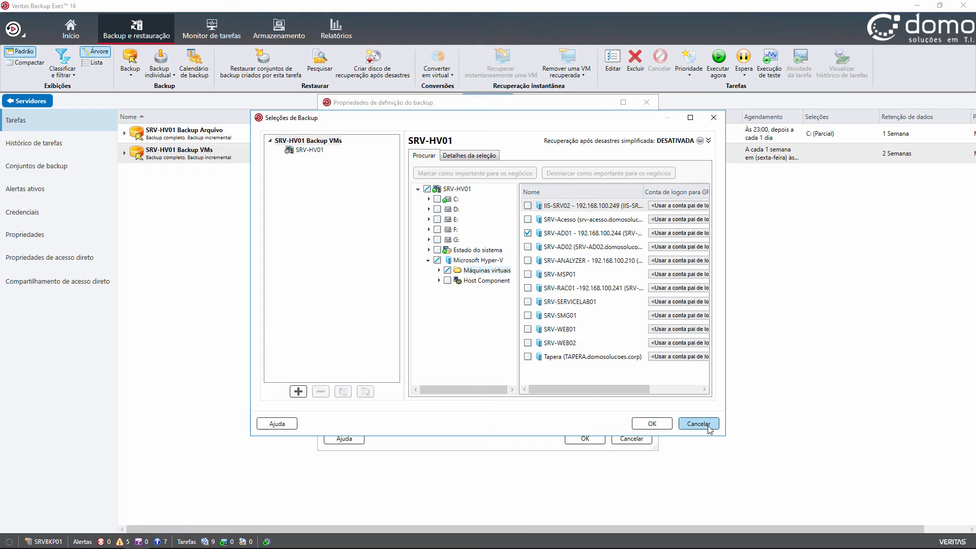
left_click(639, 437)
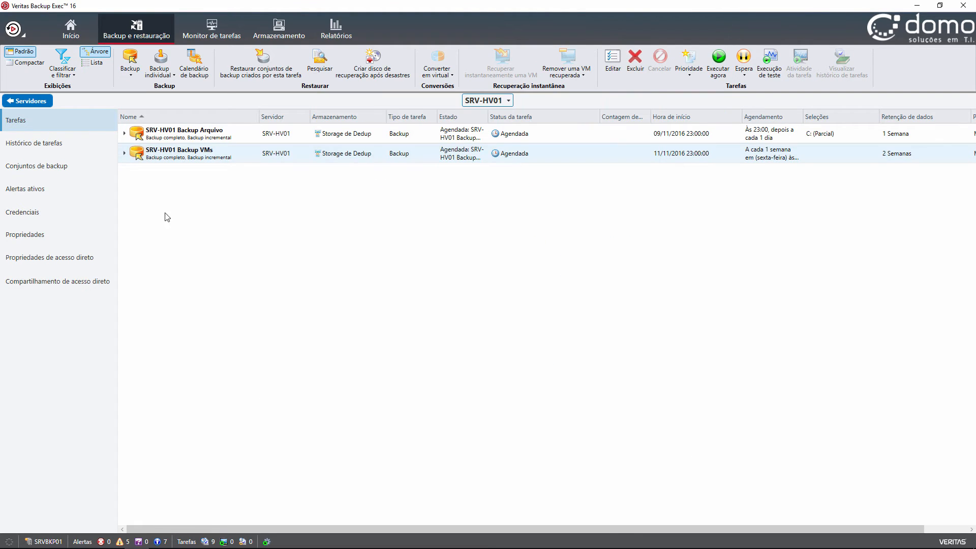
left_click(39, 99)
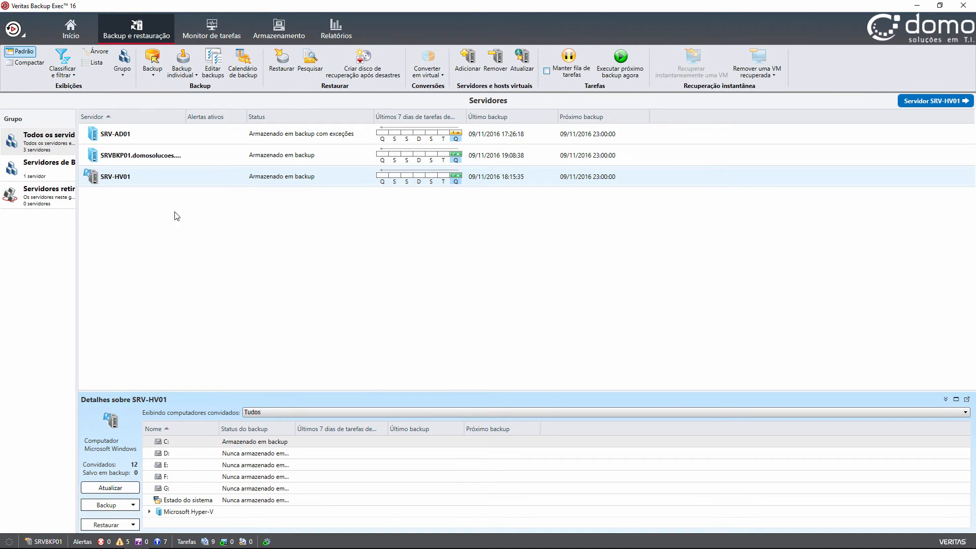
Open the job monitor and look through the scheduled backup jobs of all servers.
left_click(223, 20)
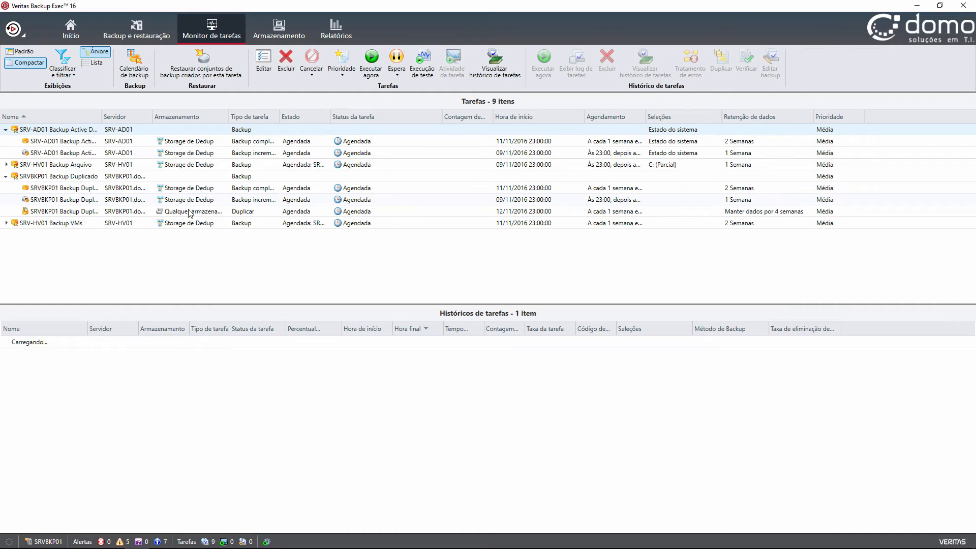
left_click(112, 165)
left_click(113, 178)
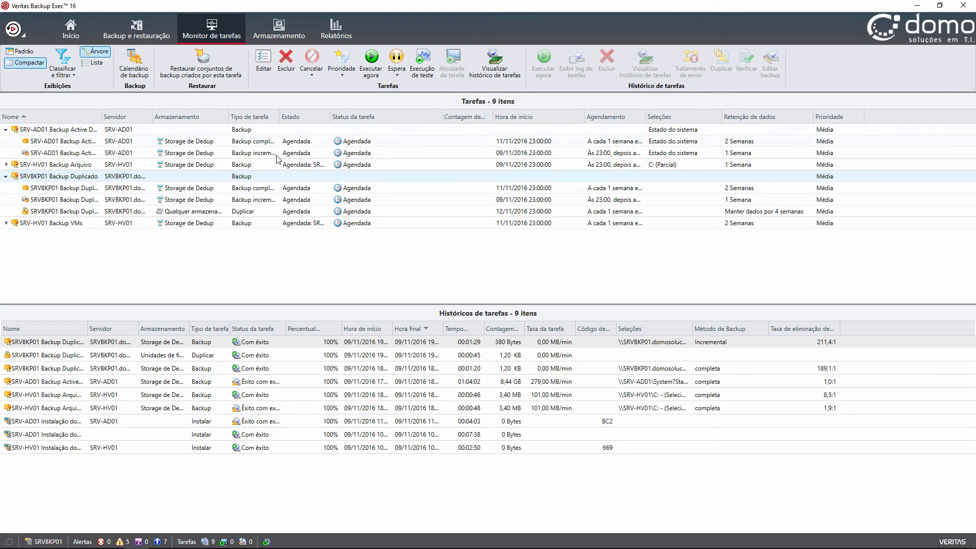
left_click(258, 222)
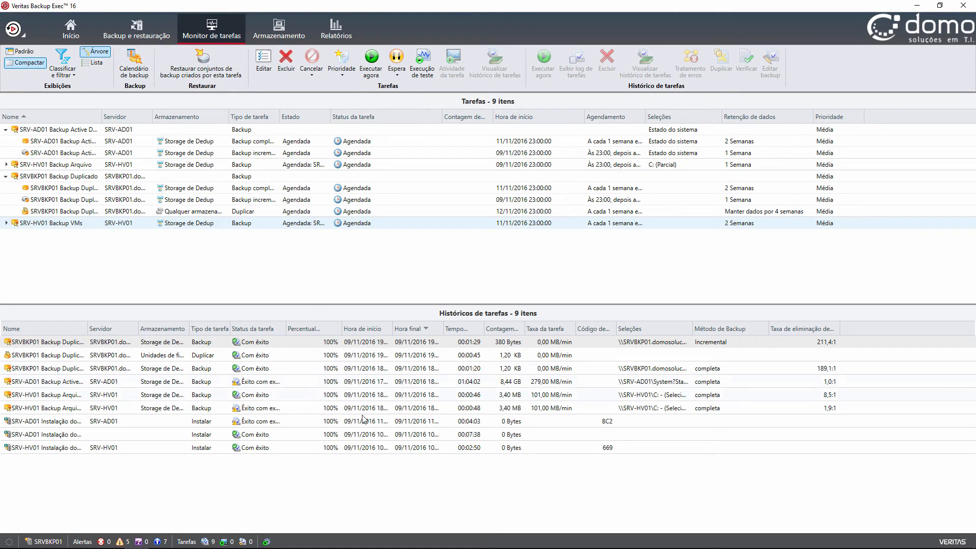
Review the job history entries for the backup, duplicate and agent installation jobs, comparing their statuses and details.
left_click(390, 367)
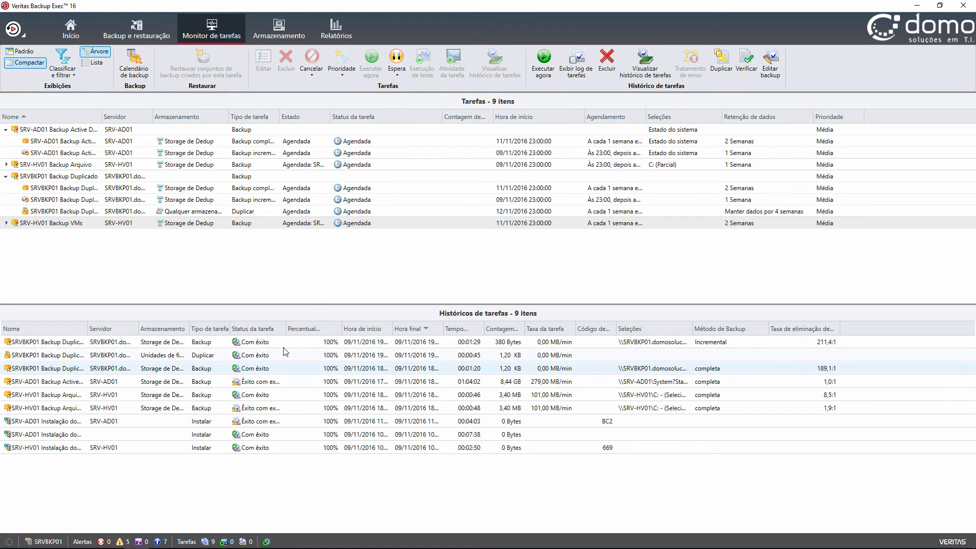
left_click(284, 345)
left_click(279, 393)
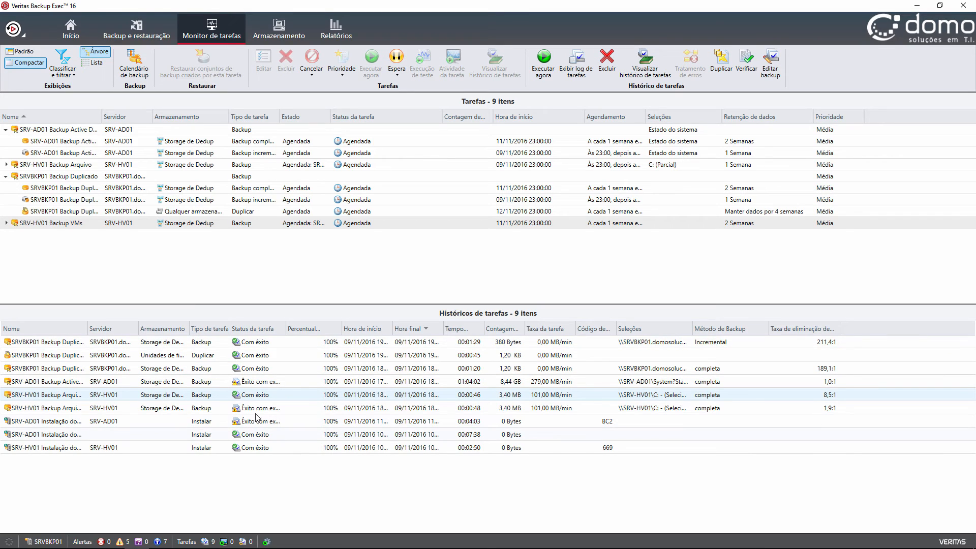
left_click(266, 382)
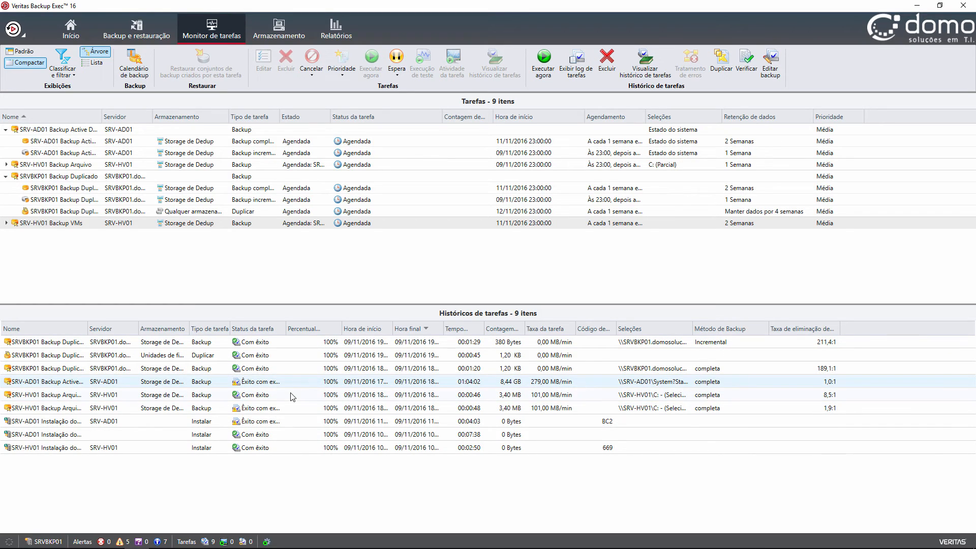
left_click(254, 438)
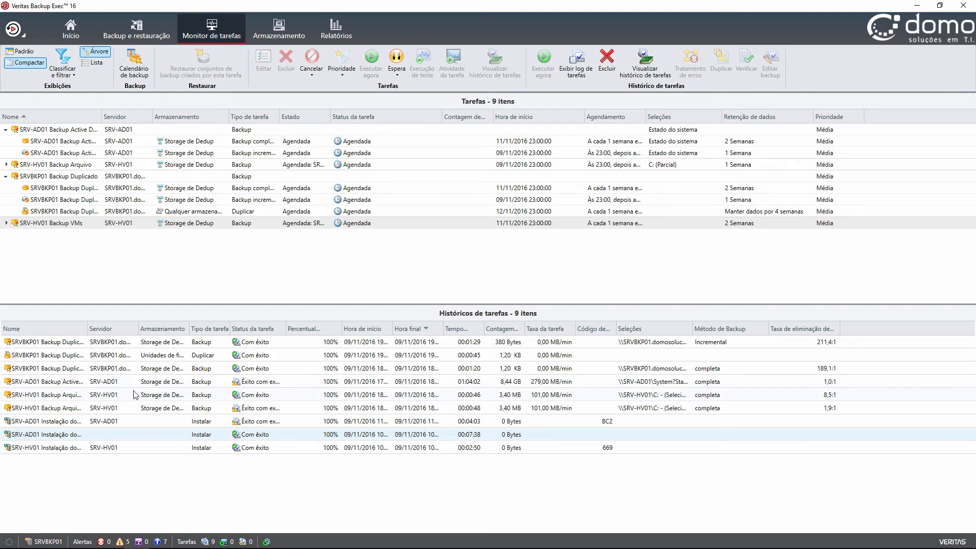
left_click(125, 380)
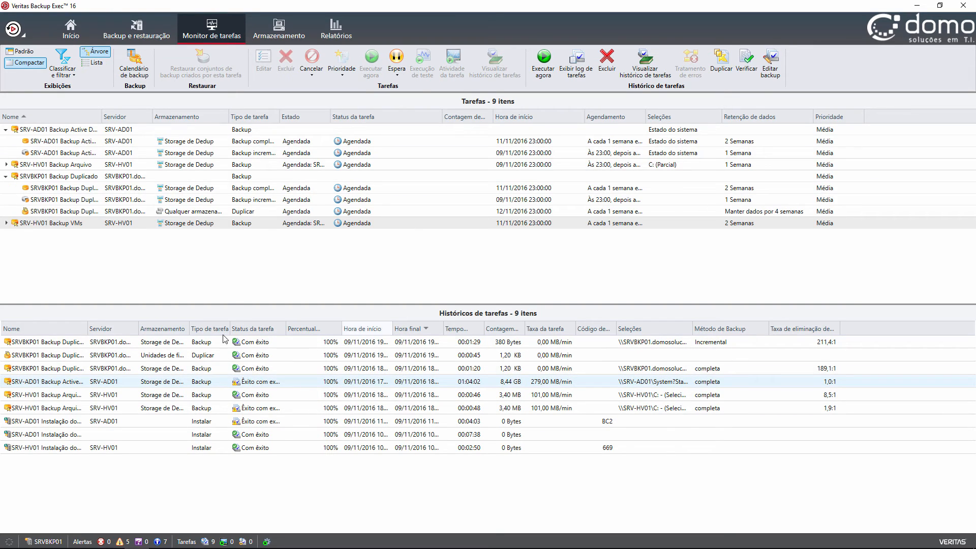
Open the storage overview and look at Storage de Dedup, the robotic library, its tape drive and its slots.
left_click(279, 26)
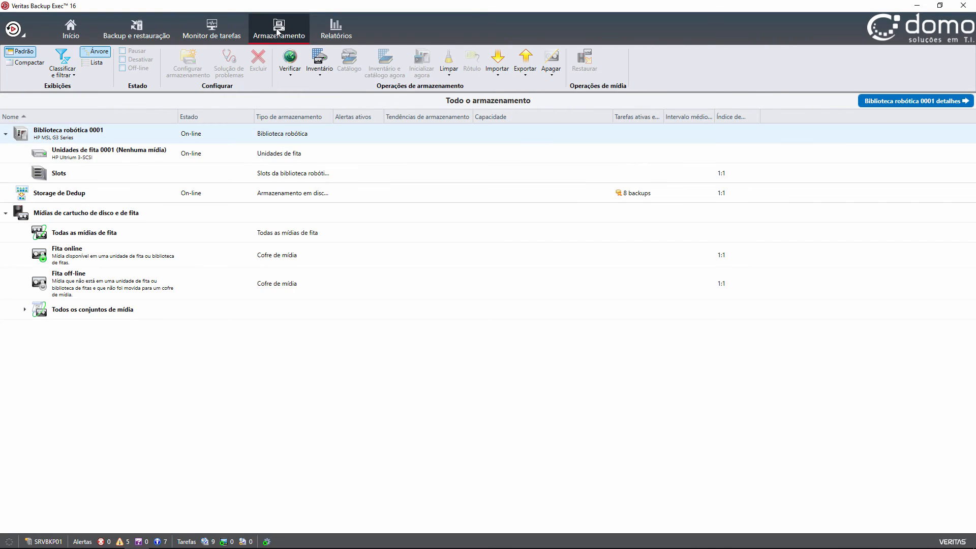
left_click(283, 197)
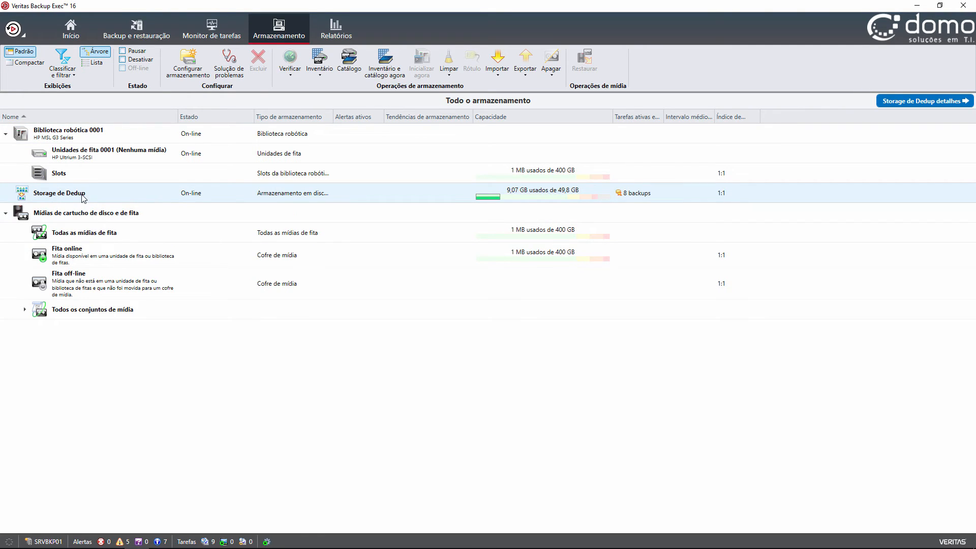
left_click(90, 136)
left_click(112, 159)
left_click(113, 178)
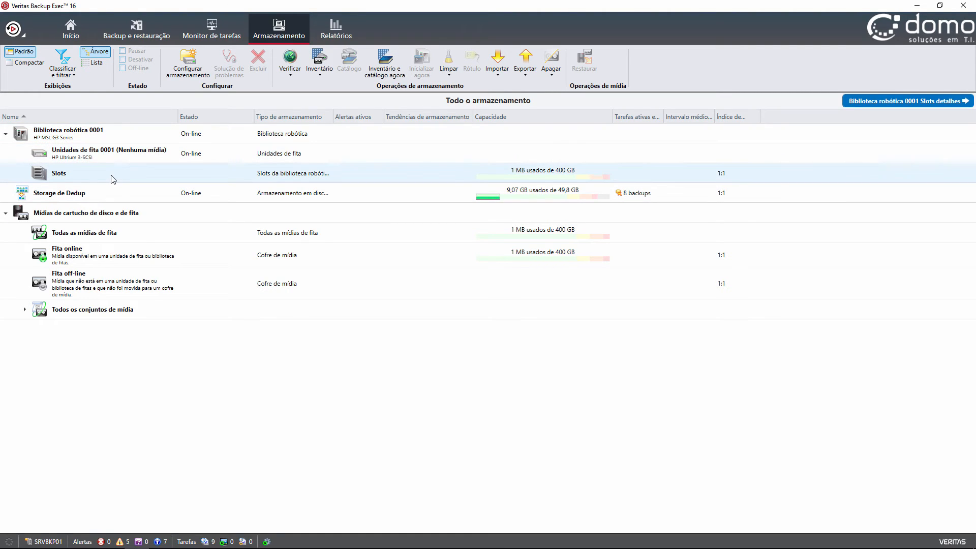
View the media in the robotic library's slots, return to all storage, and expand the list of all media sets.
double_click(111, 176)
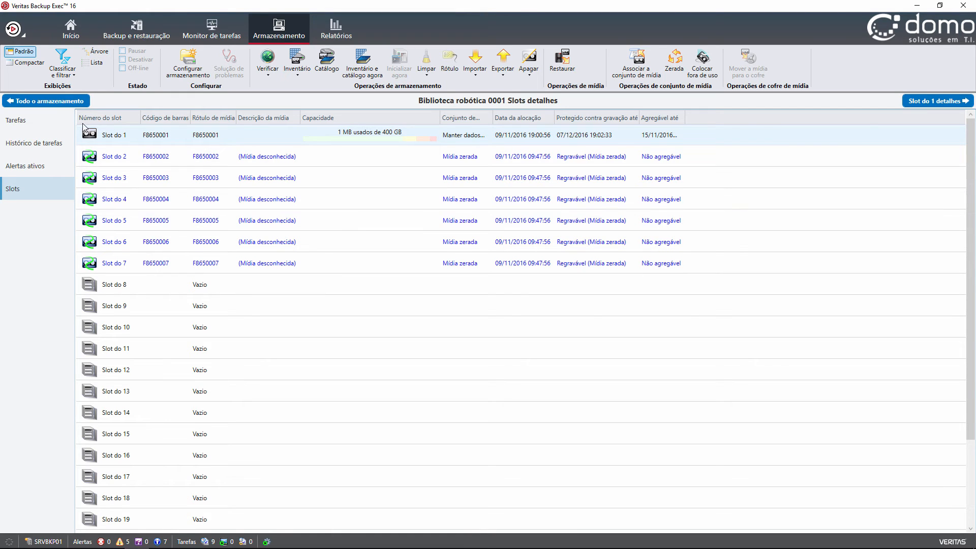
left_click(69, 102)
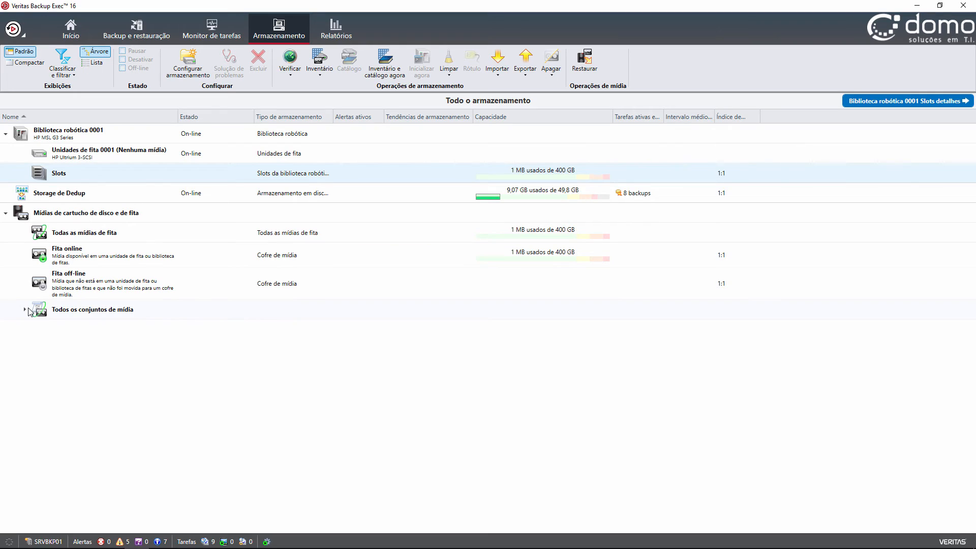
double_click(46, 314)
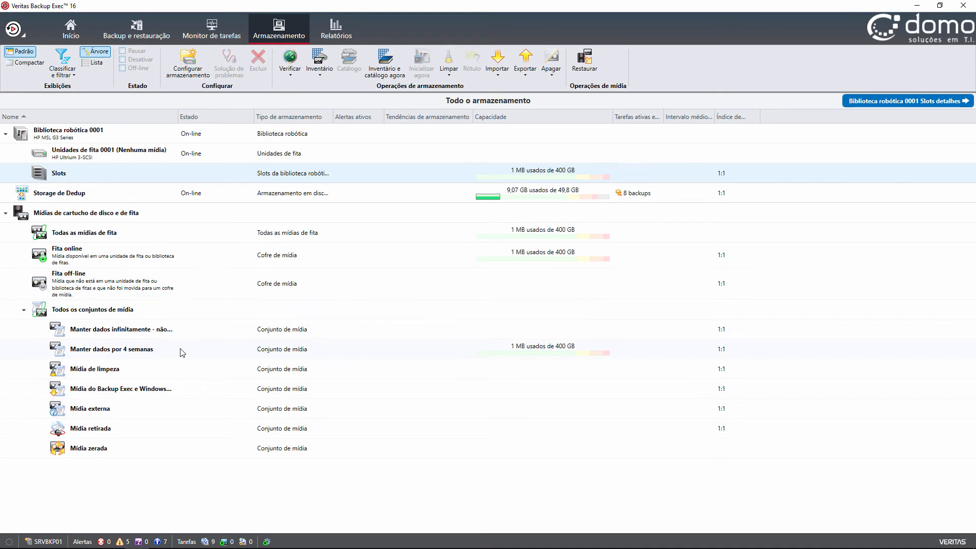
left_click(170, 197)
Open the reports area and look through the available job, configuration, media and device reports.
left_click(329, 38)
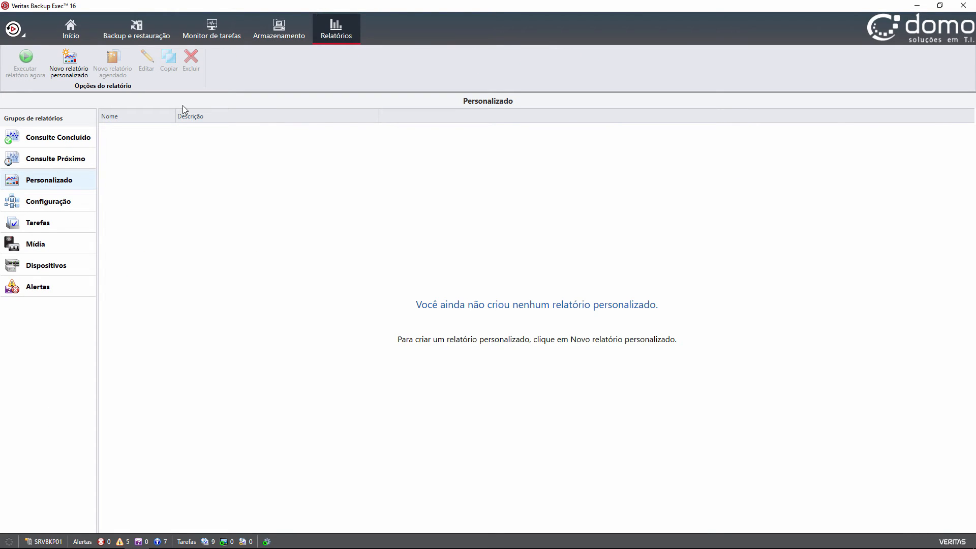
left_click(38, 226)
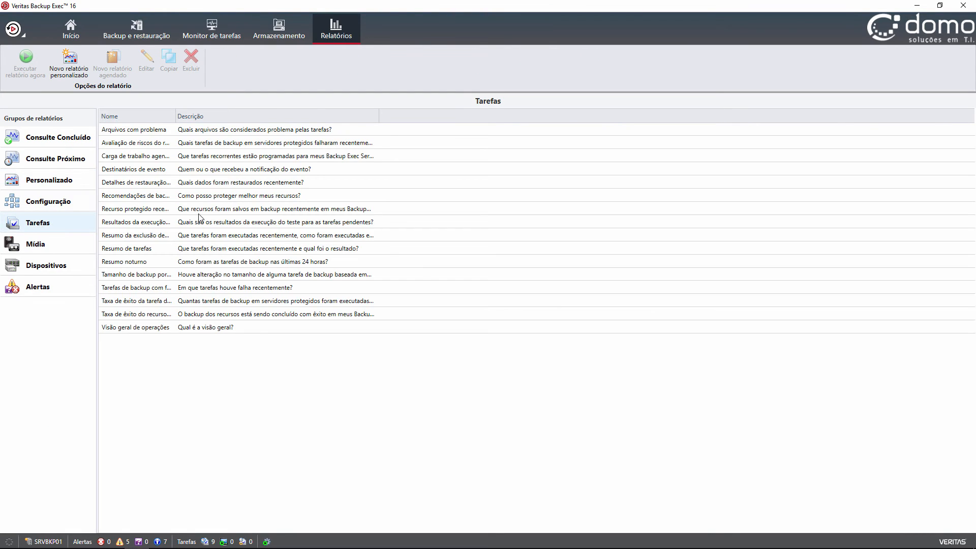
left_click(43, 206)
left_click(47, 247)
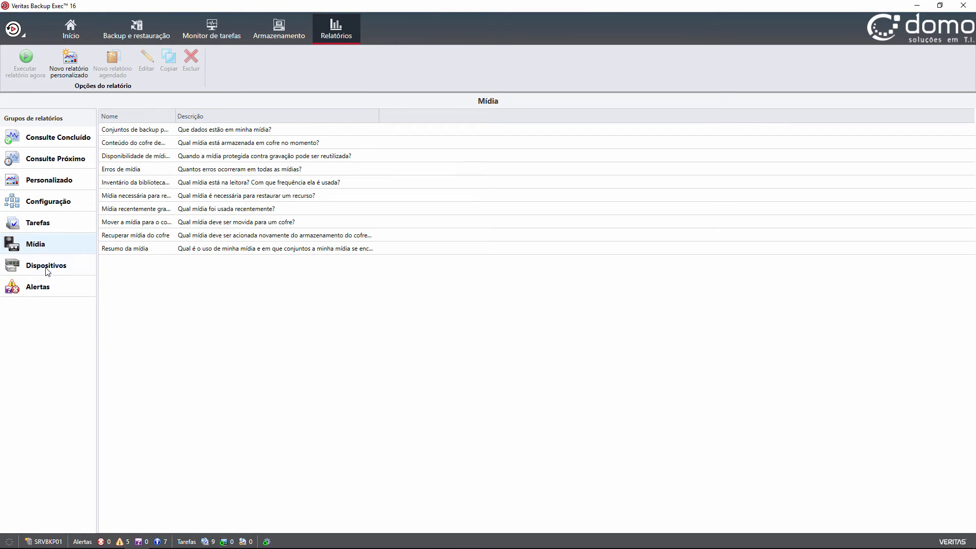
left_click(46, 268)
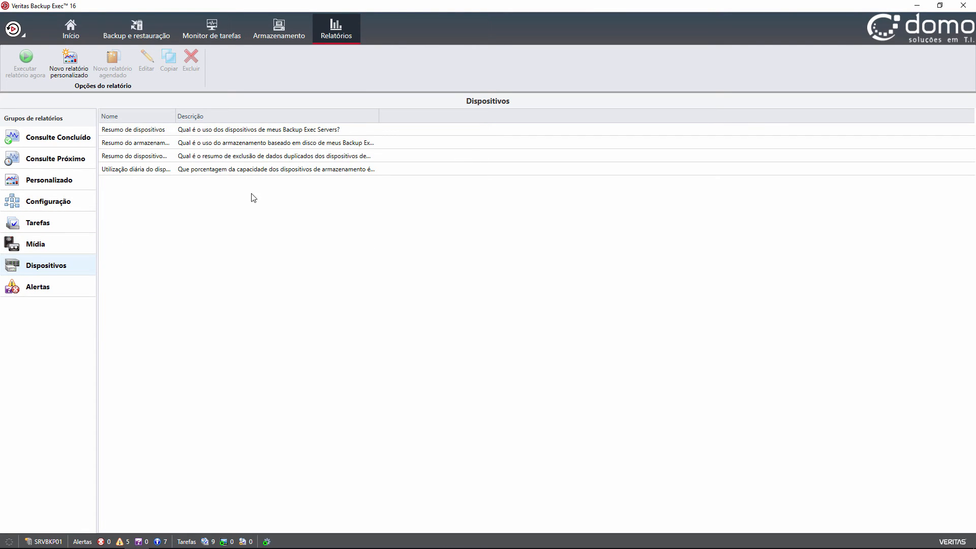
Return to backup and restore and view the backup jobs of the SRV-HV01 server.
left_click(202, 18)
left_click(140, 40)
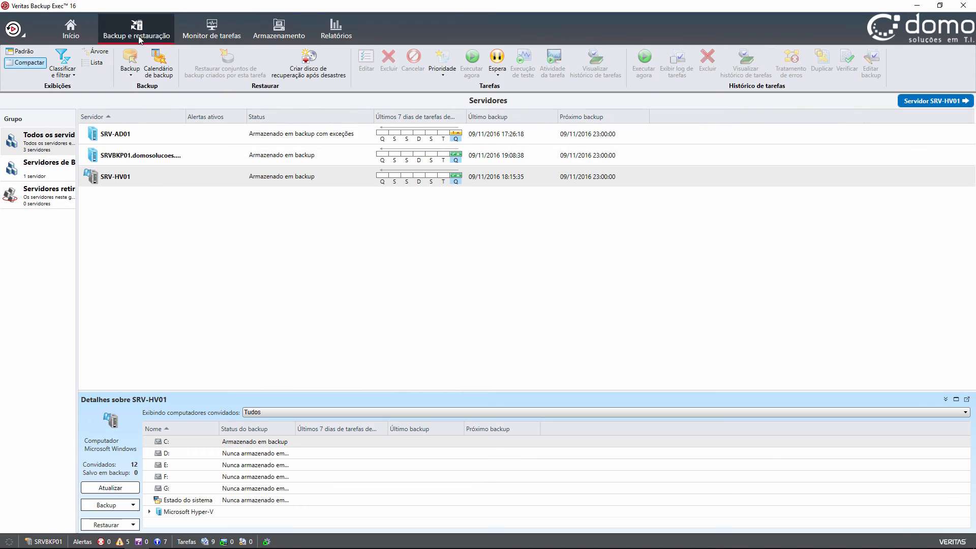
left_click(299, 155)
left_click(294, 180)
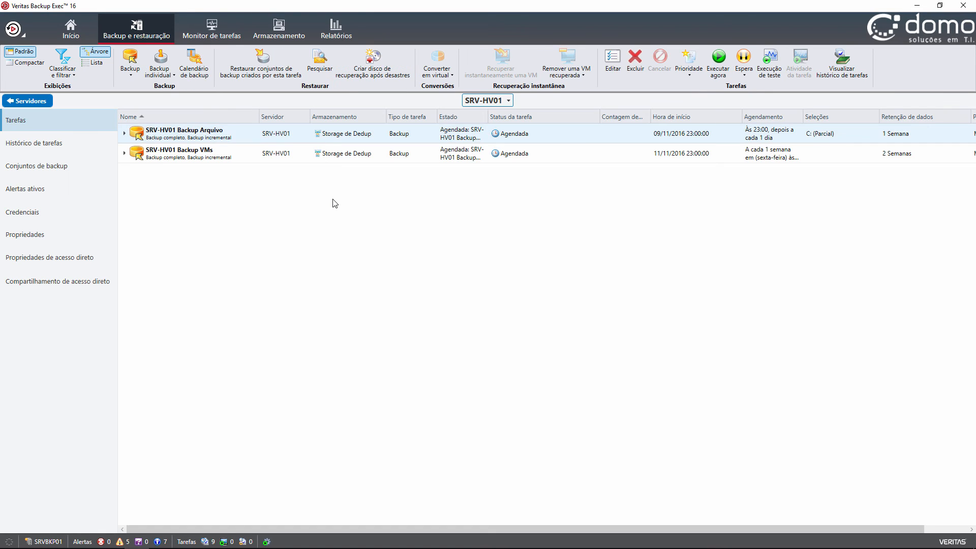
Return to the server list, view the file and folder search criteria for SRV-HV01, and close the search wizard.
left_click(40, 104)
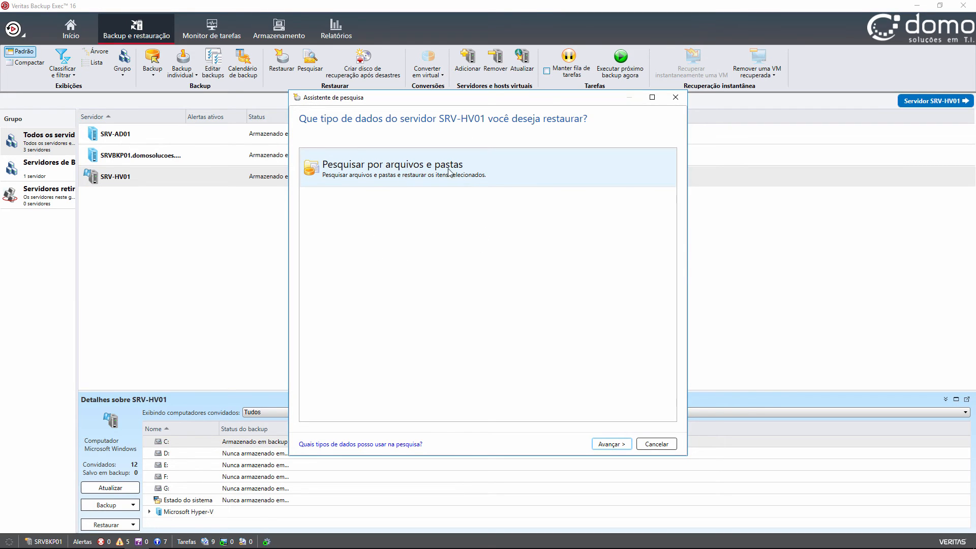
key("Return")
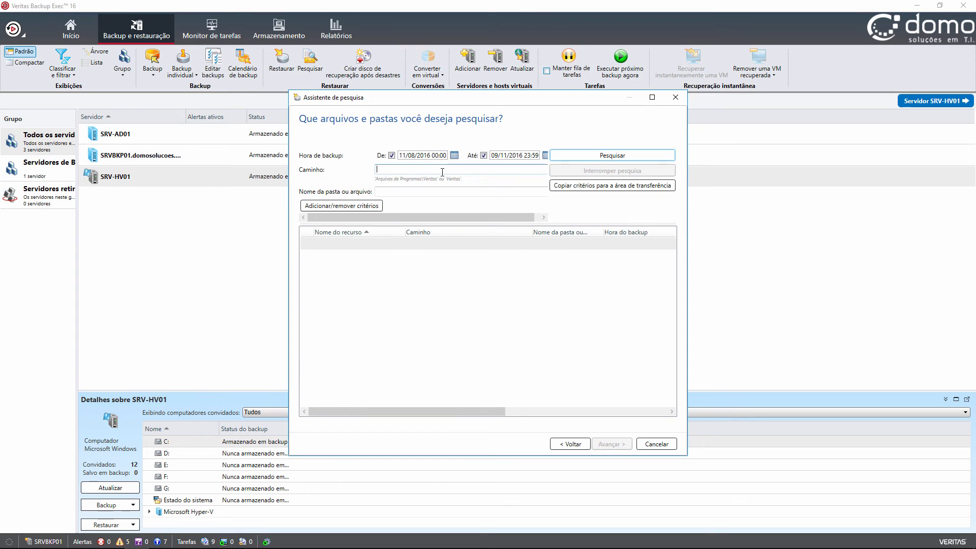
left_click(675, 97)
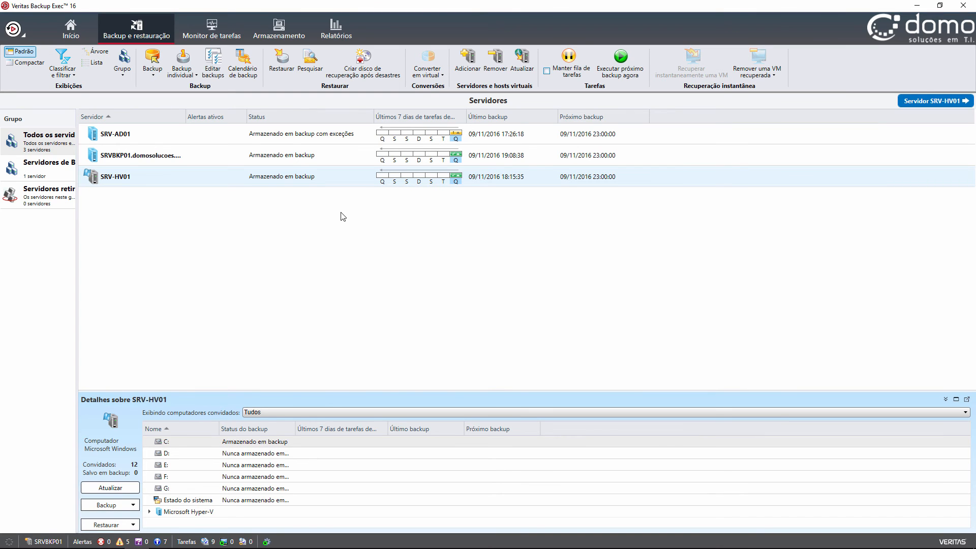
Revisit the home dashboard briefly and go back to the server list.
left_click(220, 28)
left_click(71, 32)
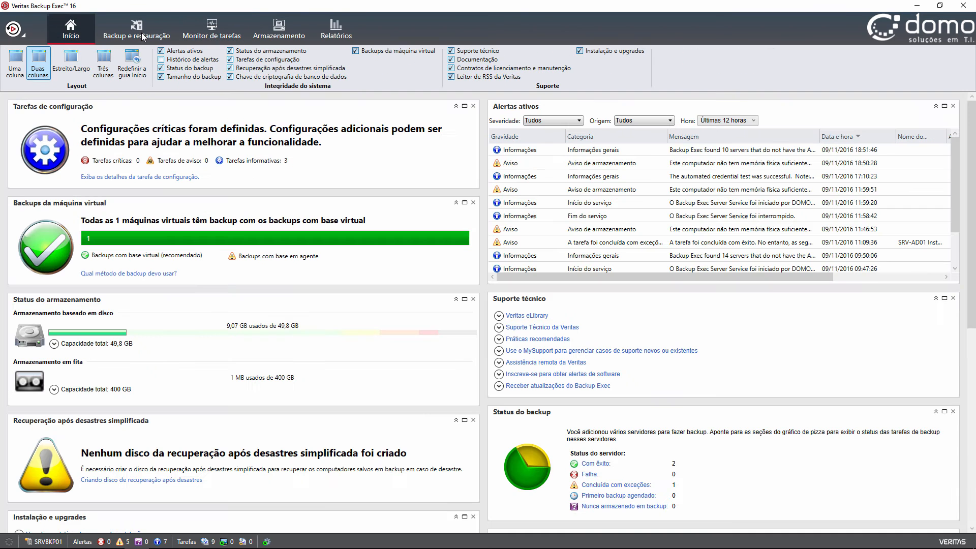
left_click(145, 28)
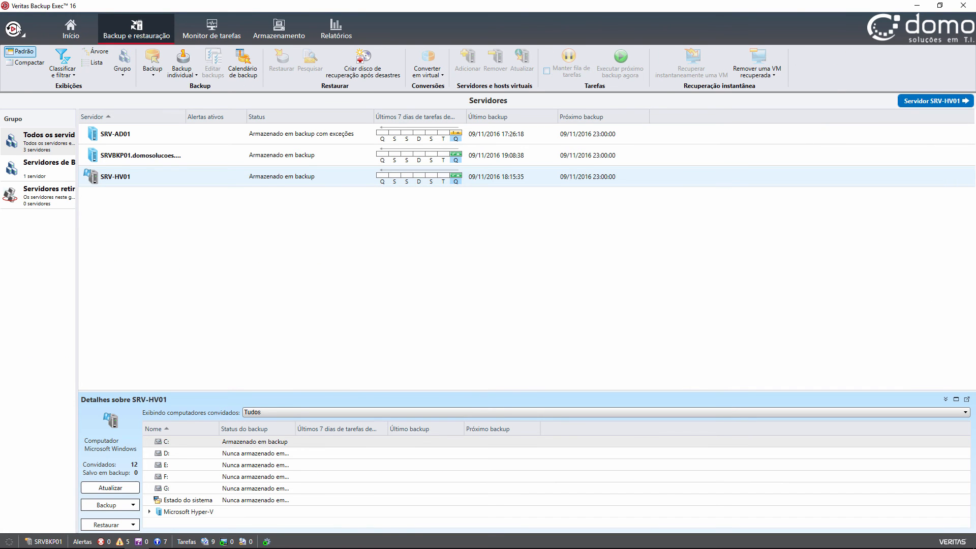
View the default definition of a new SRV-HV01 backup to deduplication disk storage and close it without saving.
left_click(153, 63)
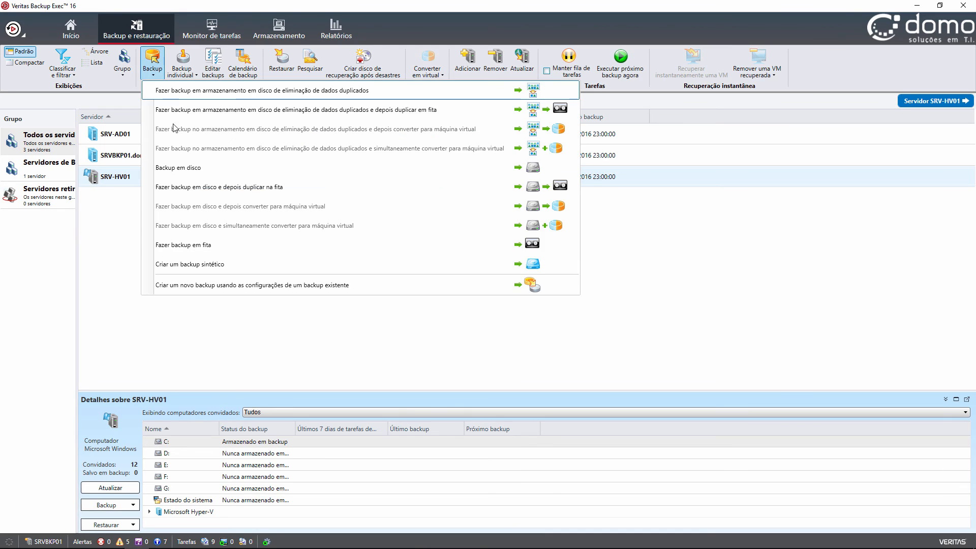
left_click(189, 91)
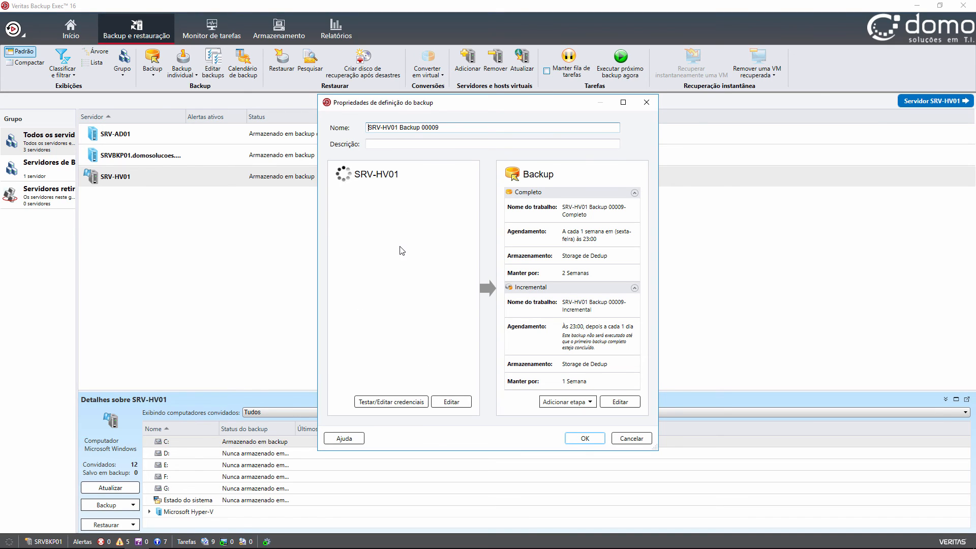
left_click(646, 102)
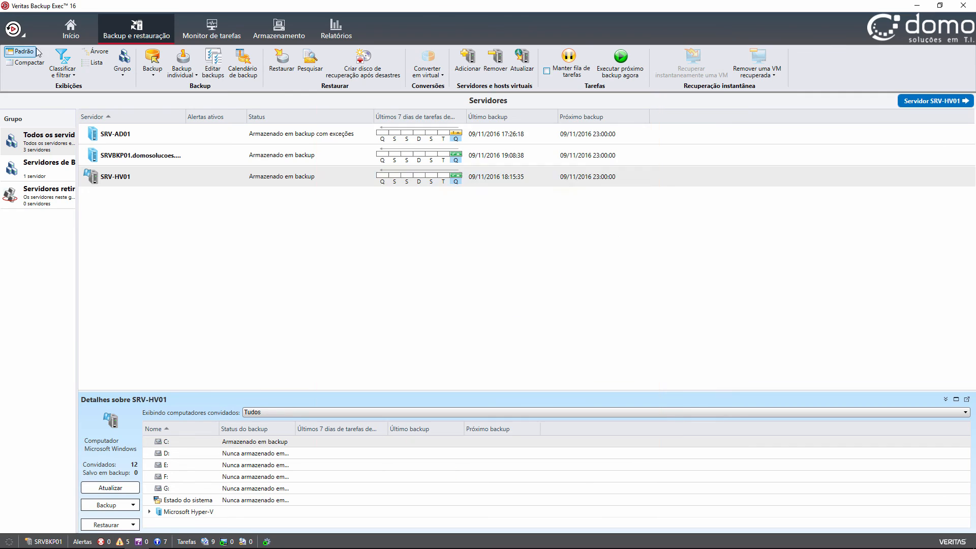
Launch the licence and installation options wizard for this Backup Exec server and continue without a licence to the feature selection.
left_click(15, 30)
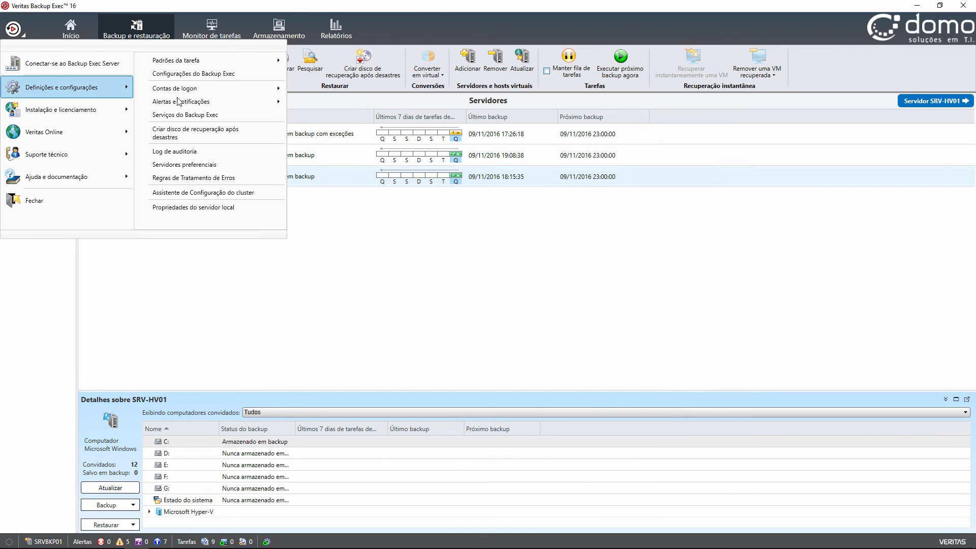
mouse_move(54, 110)
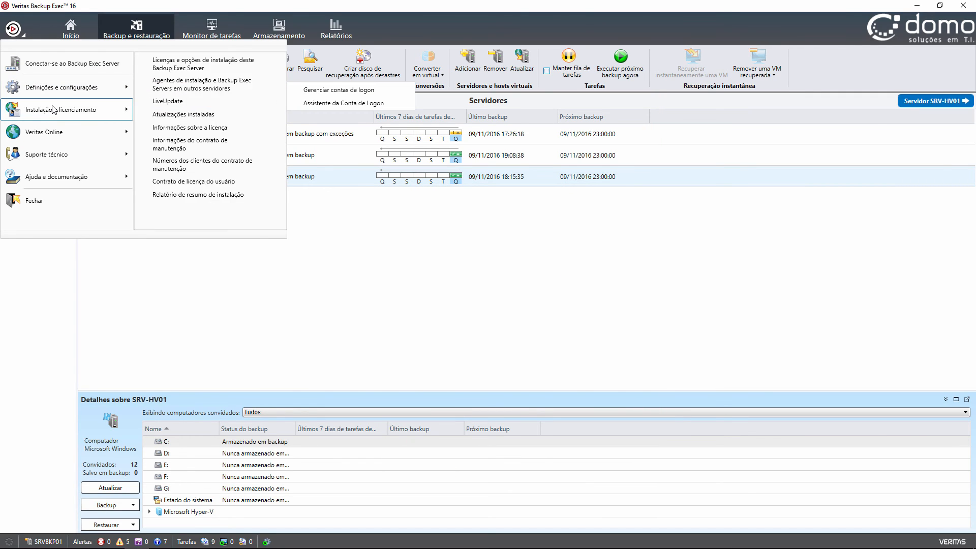
left_click(187, 70)
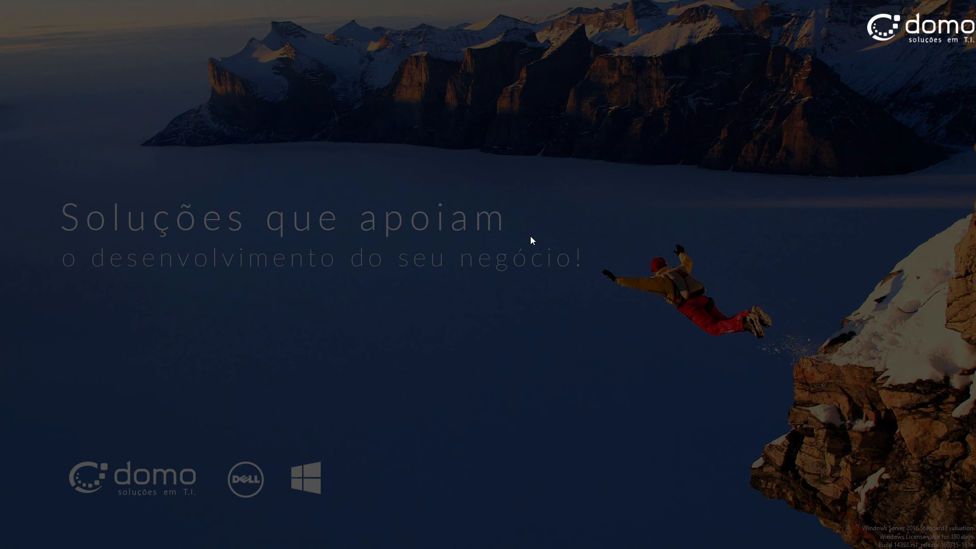
left_click(470, 337)
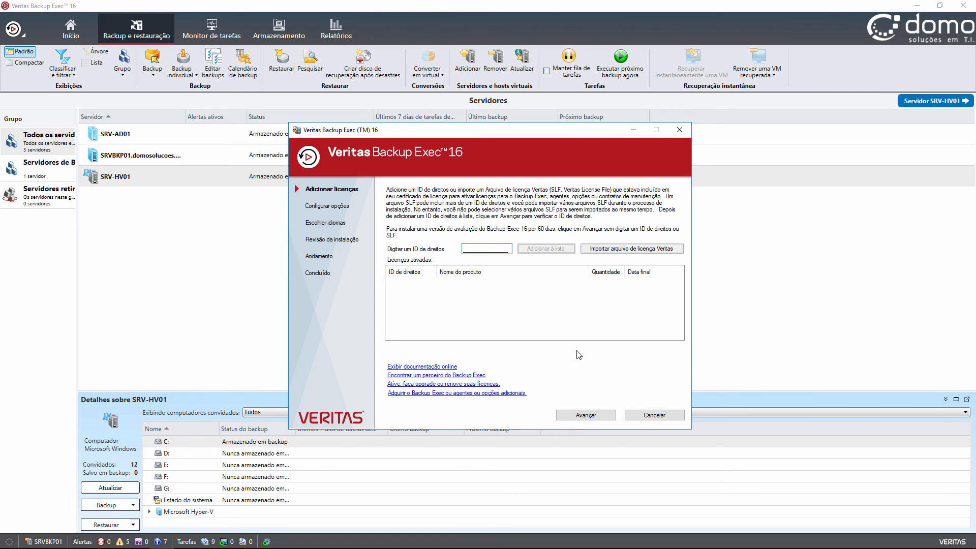
left_click(579, 418)
left_click(579, 318)
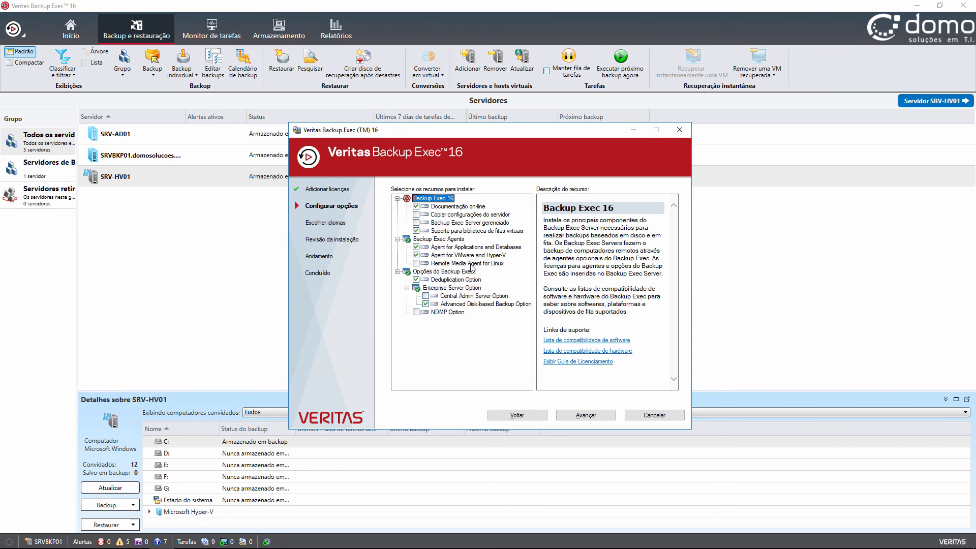
Read the descriptions of Agent for Applications and Databases and Agent for VMware and Hyper-V, and cancel the installation.
left_click(481, 247)
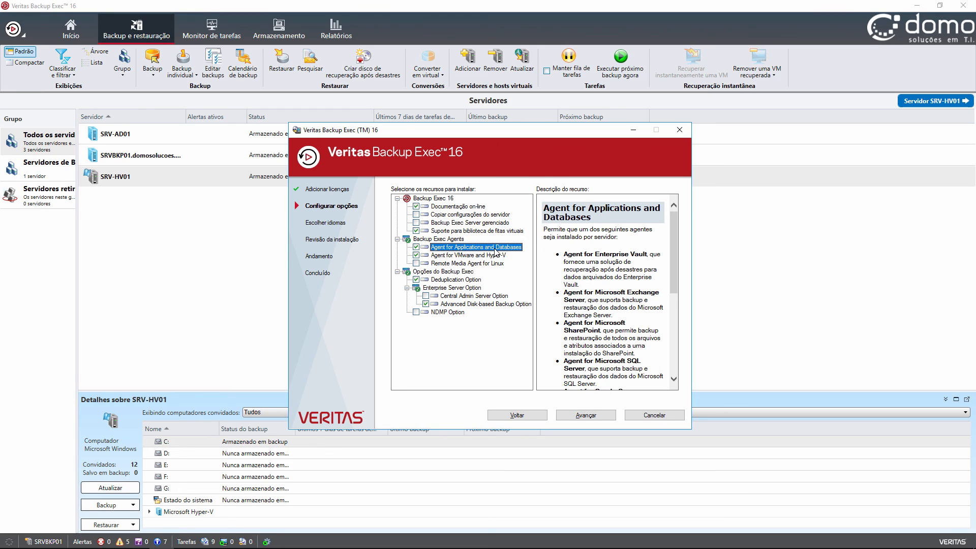
left_click(472, 256)
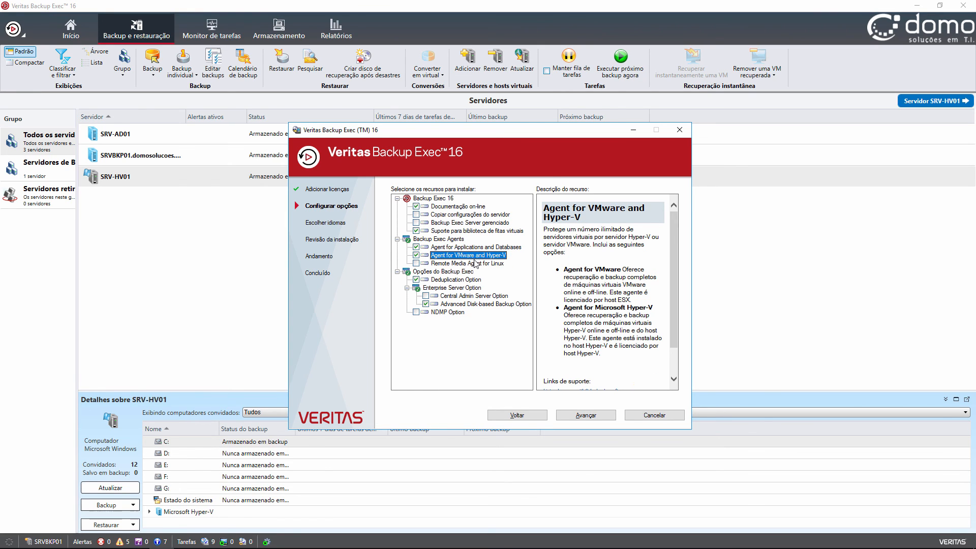
left_click(473, 248)
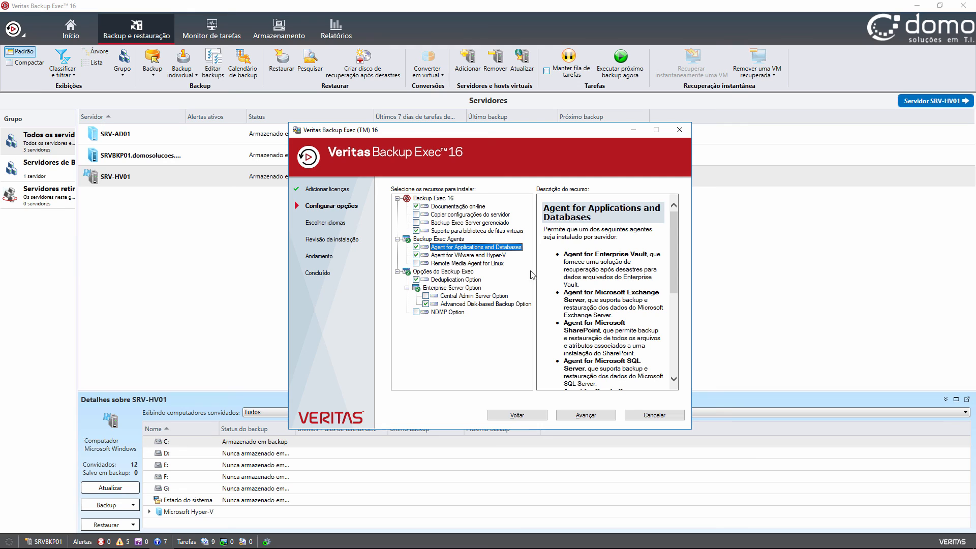
left_click(650, 416)
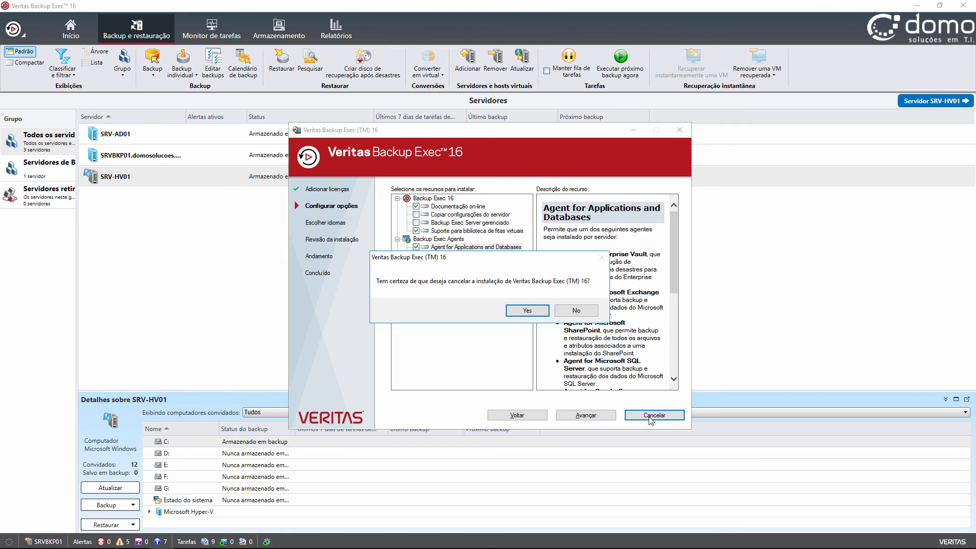
left_click(516, 311)
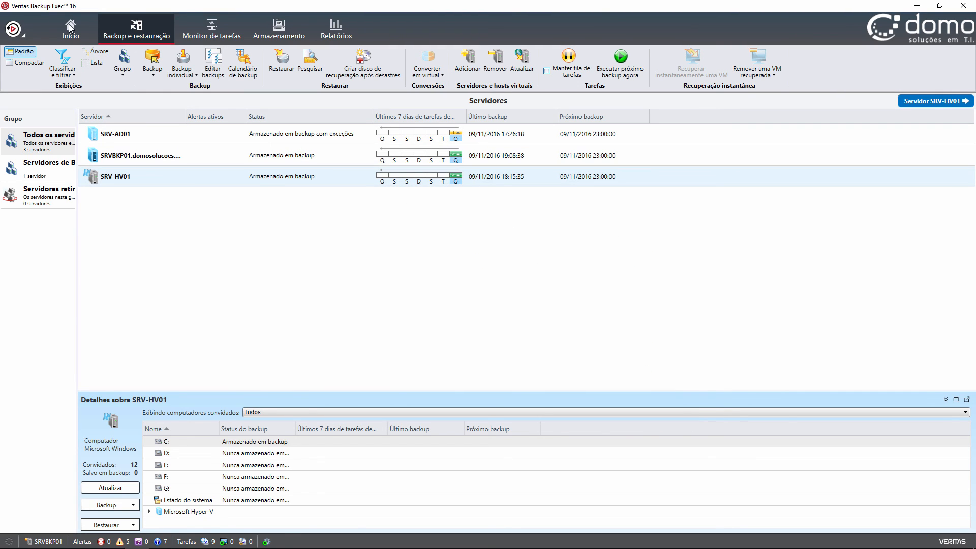
Look over all home dashboard panels, including licensing, backup status and backup size, and open the job monitor.
left_click(70, 33)
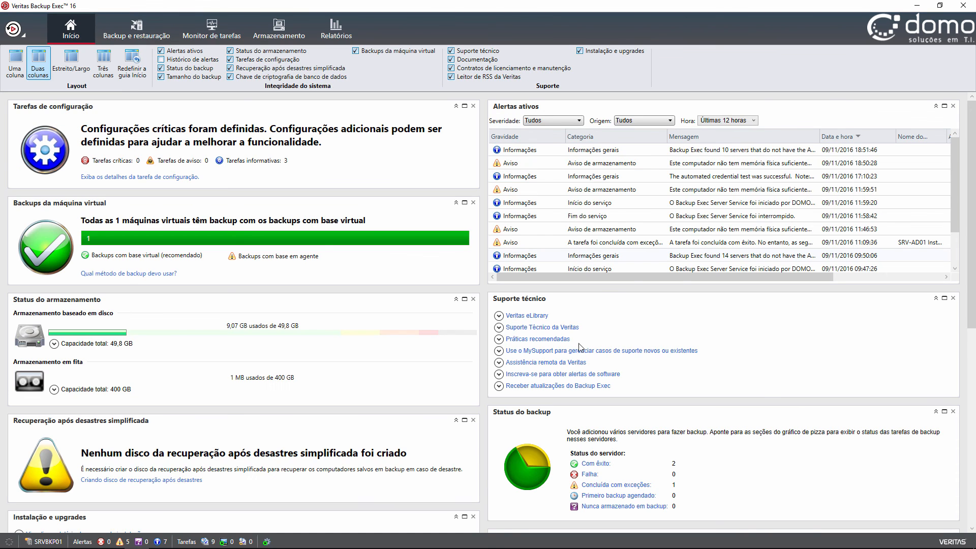
scroll(485, 371, "down", 3)
scroll(485, 371, "down", 5)
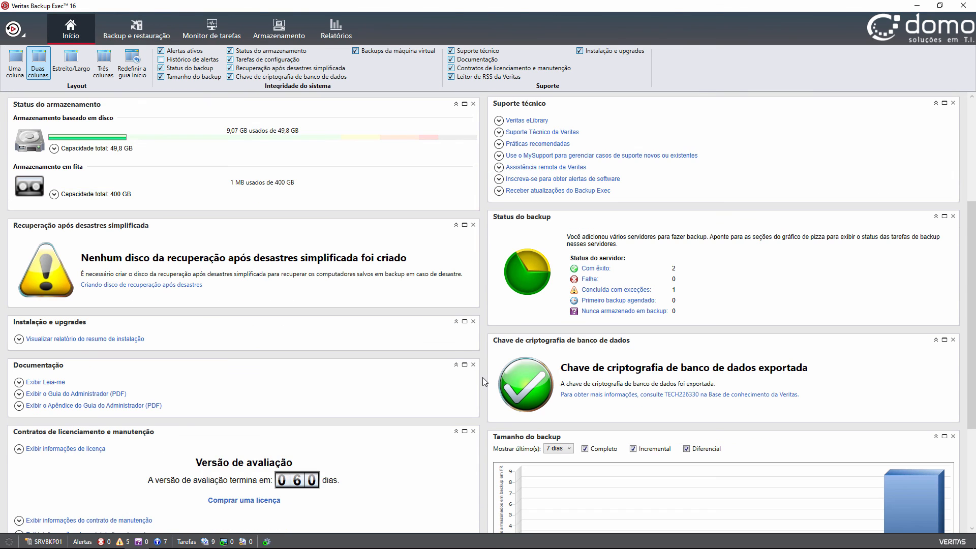
scroll(480, 380, "down", 2)
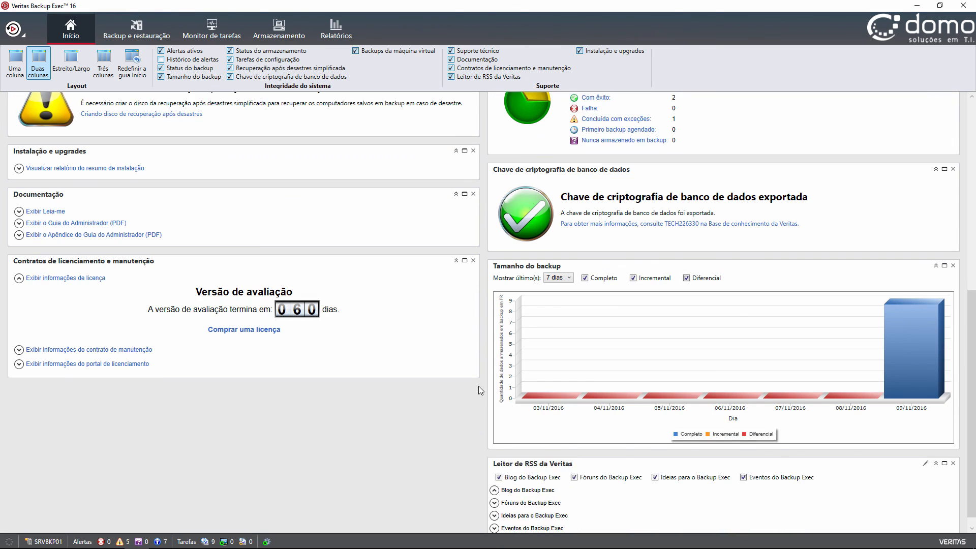
scroll(479, 387, "up", 3)
scroll(483, 391, "up", 5)
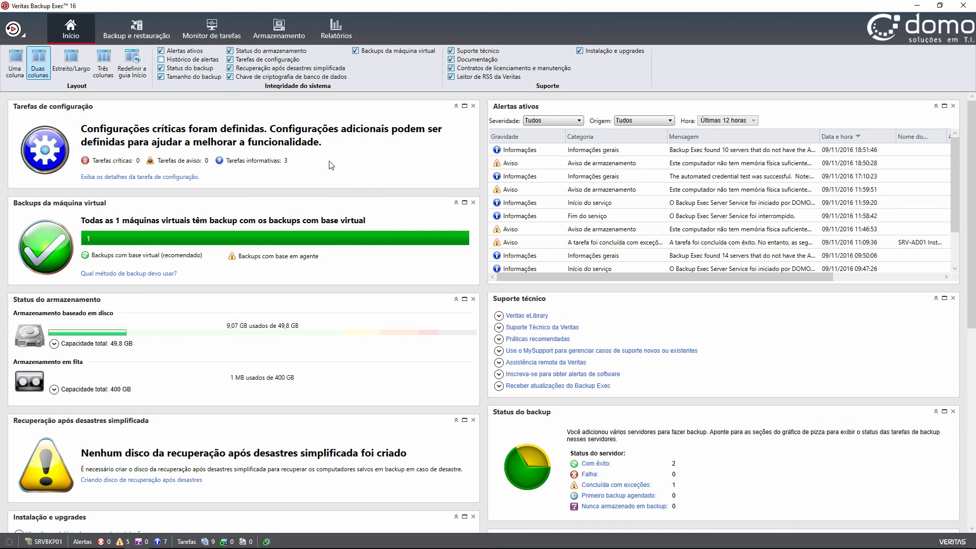
left_click(162, 29)
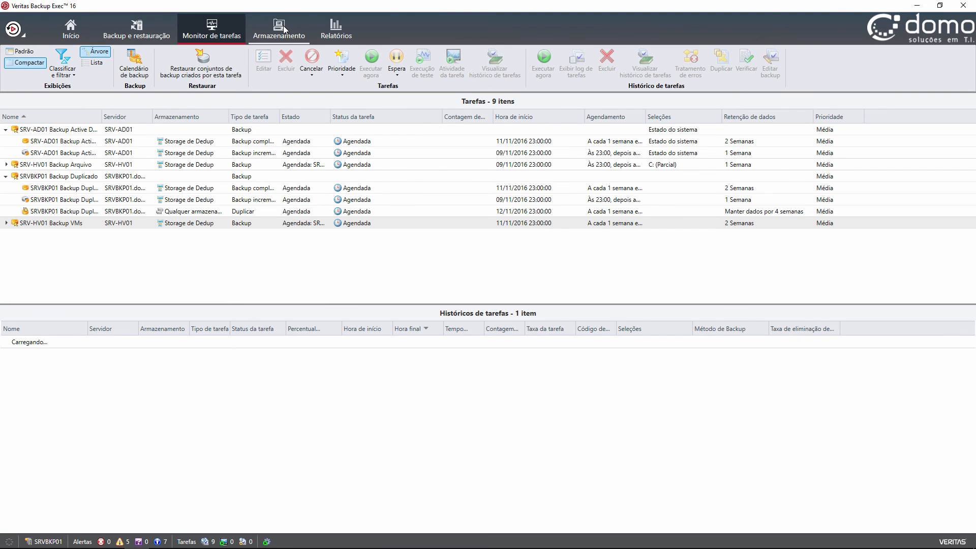
Revisit the console's main views, including the storage list, job monitor and reports, and finish on the backup and restore server list.
left_click(285, 29)
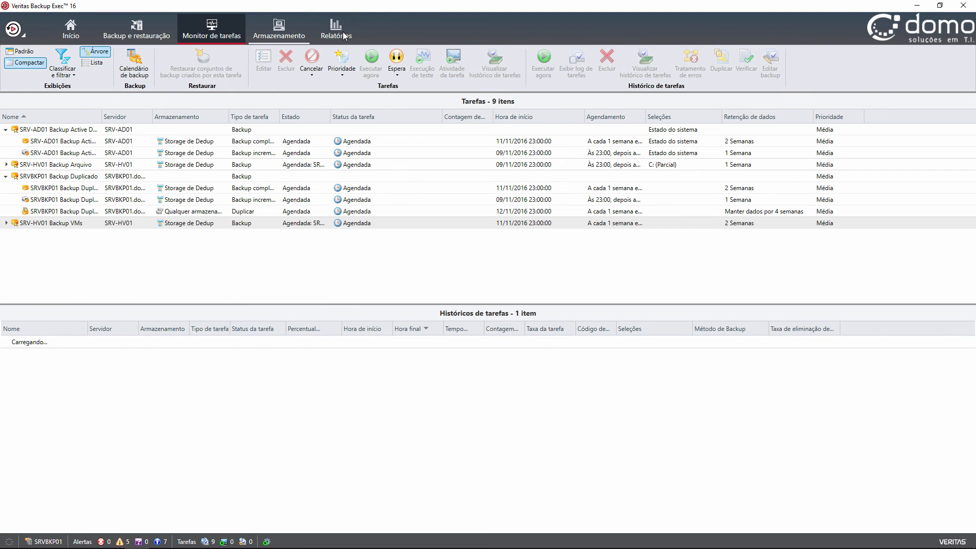
left_click(339, 30)
left_click(277, 29)
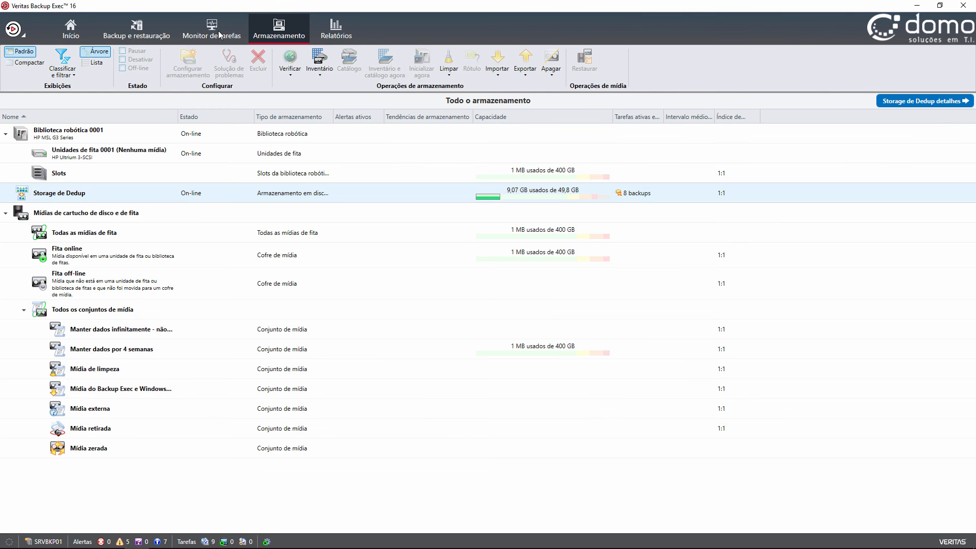
left_click(212, 32)
left_click(124, 36)
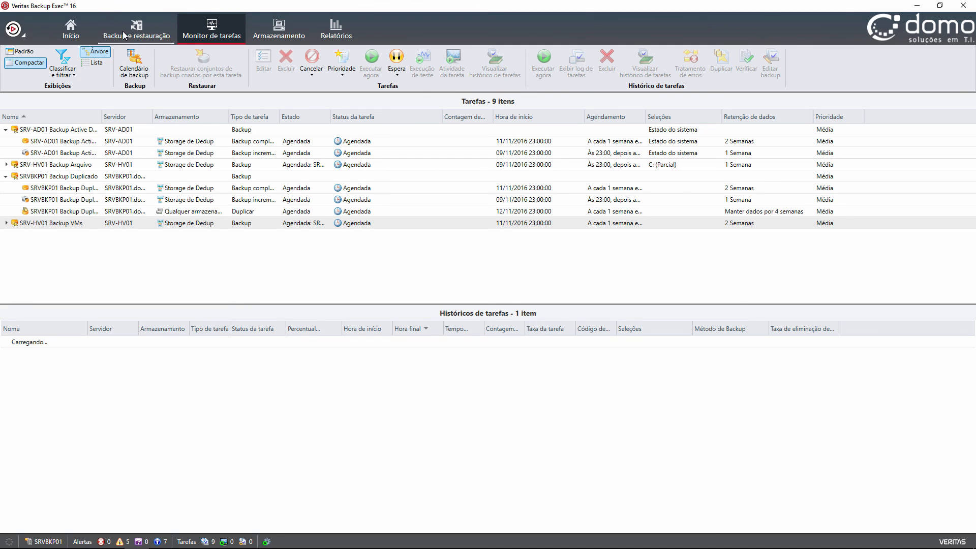
left_click(70, 34)
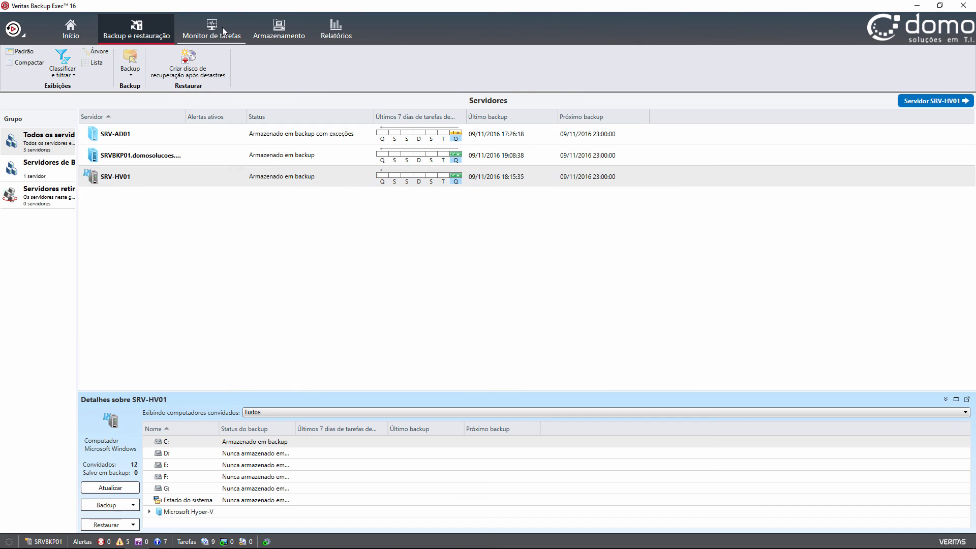
left_click(222, 26)
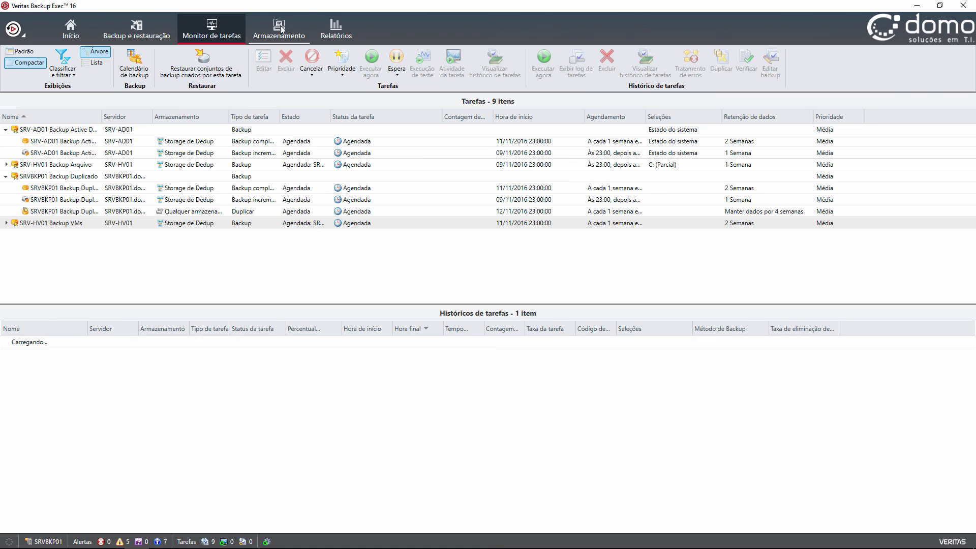
left_click(280, 28)
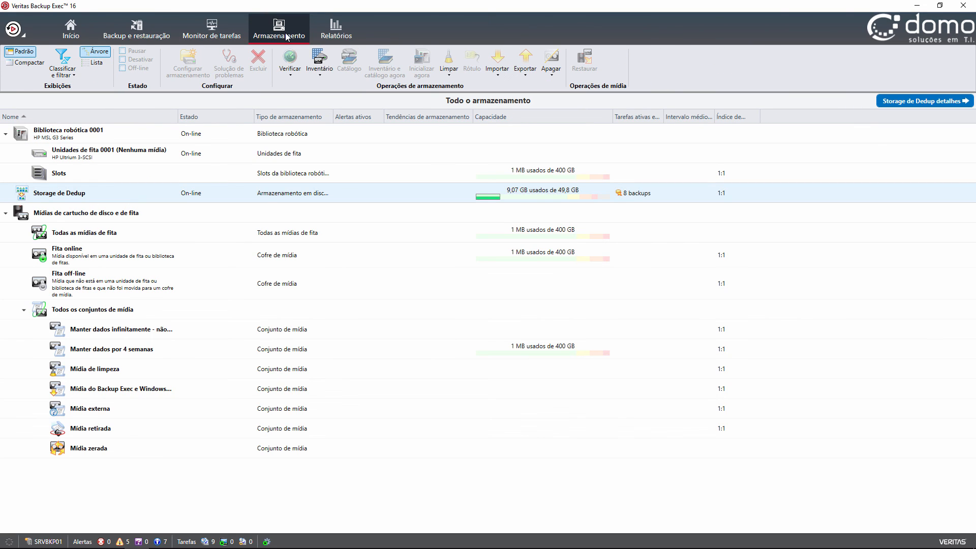
left_click(138, 36)
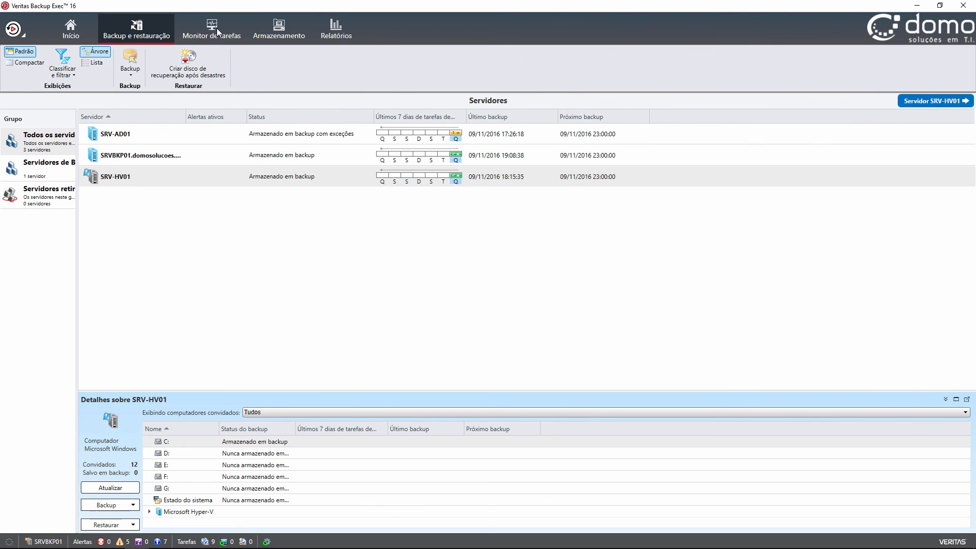